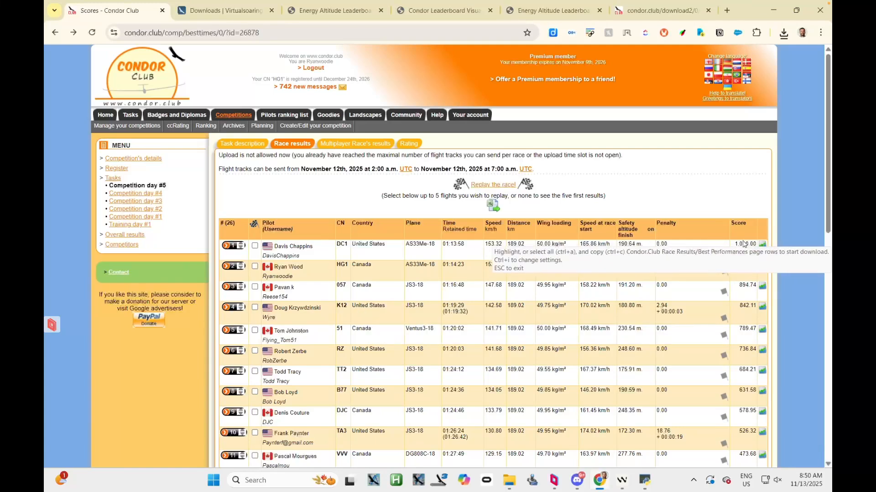
Download the top-ranked flight's track from the race results, declining FTR copies and Condor.Club IGC files, and load the tracks into ShowCondorIGC as a Racing task
left_click_drag(743, 244, 514, 267)
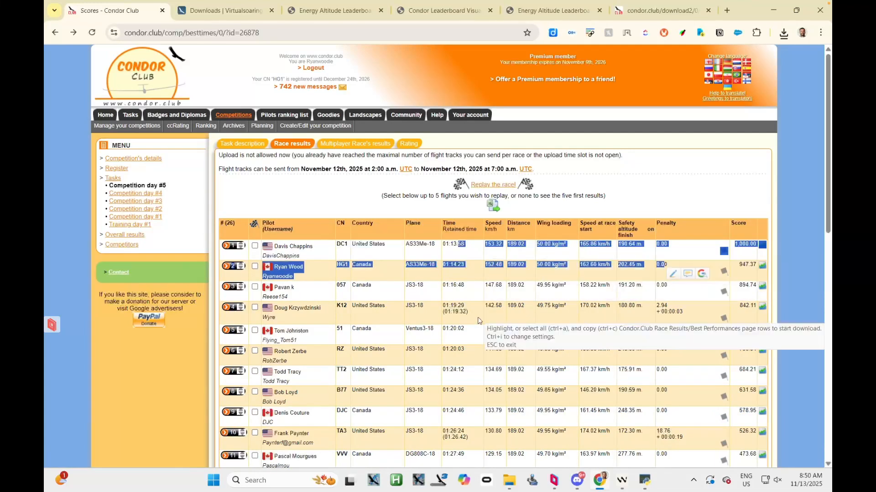
key("ctrl+c")
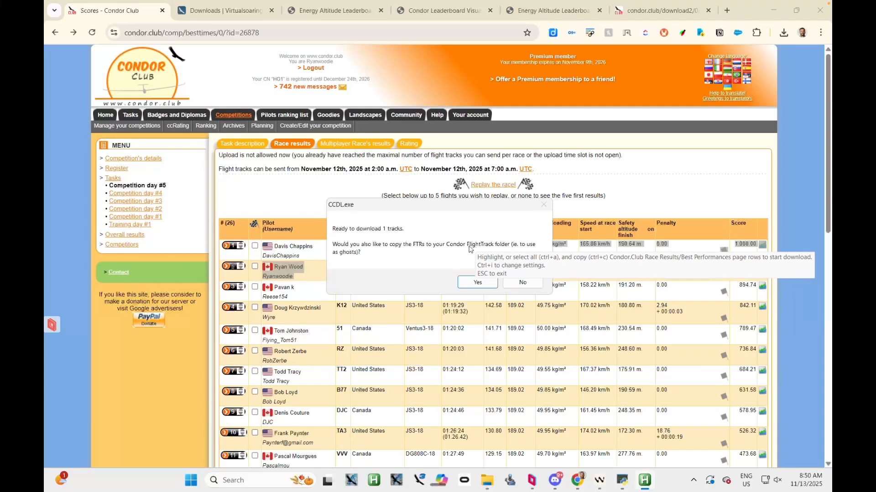
left_click(519, 283)
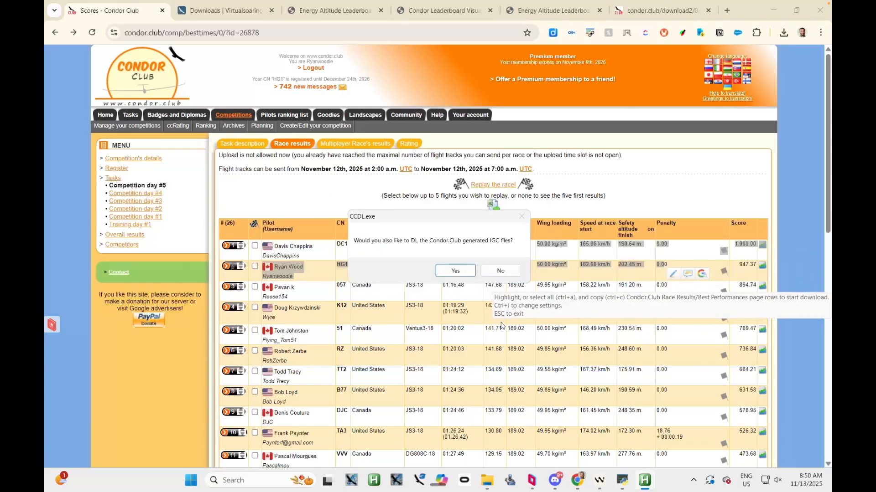
left_click(513, 275)
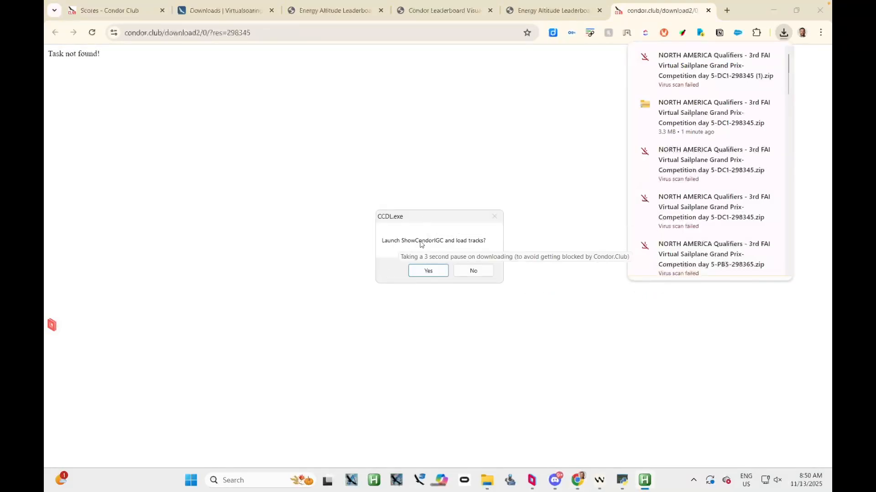
left_click(421, 273)
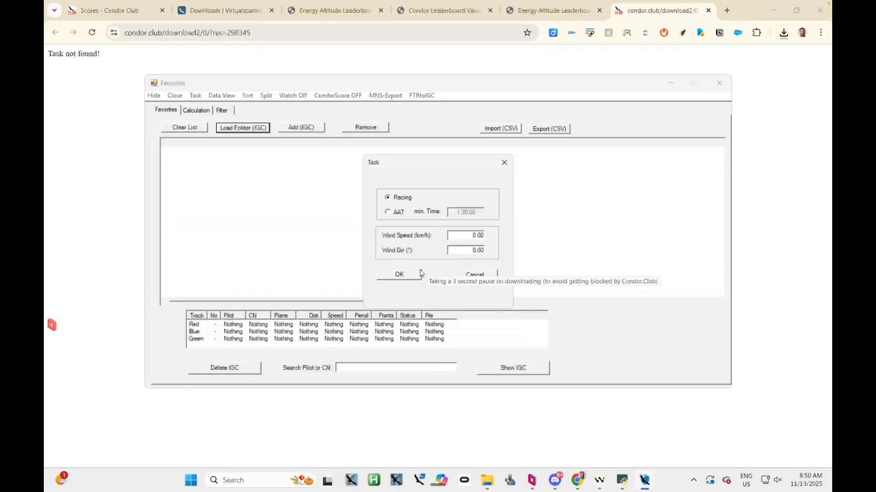
left_click(411, 279)
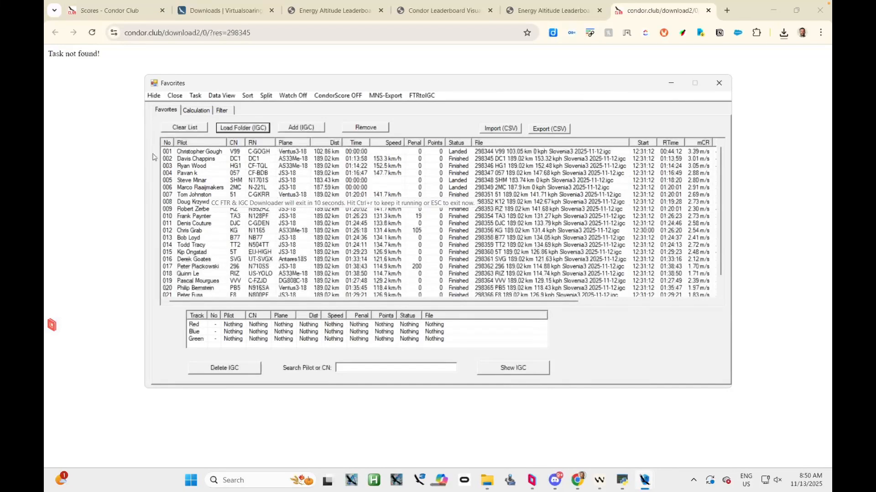
Calculate the competition points with Consider Index off and Pmax at 1000, and return to the favorites list
left_click(201, 112)
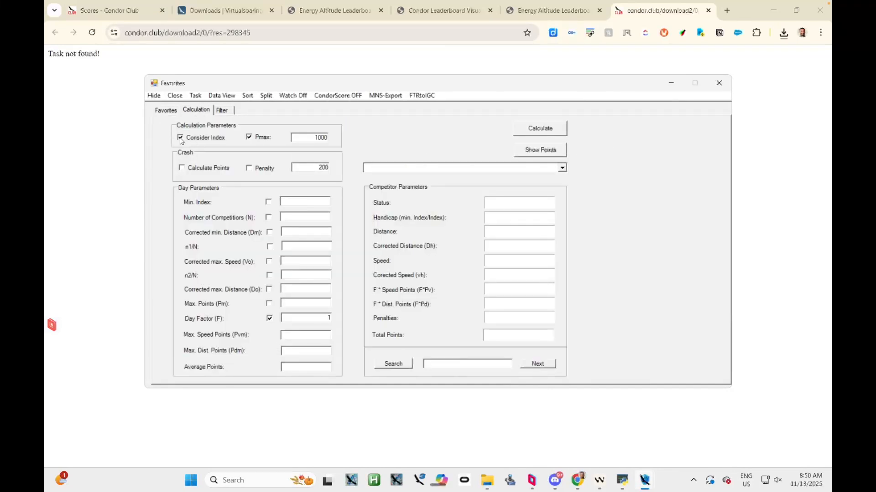
left_click(537, 131)
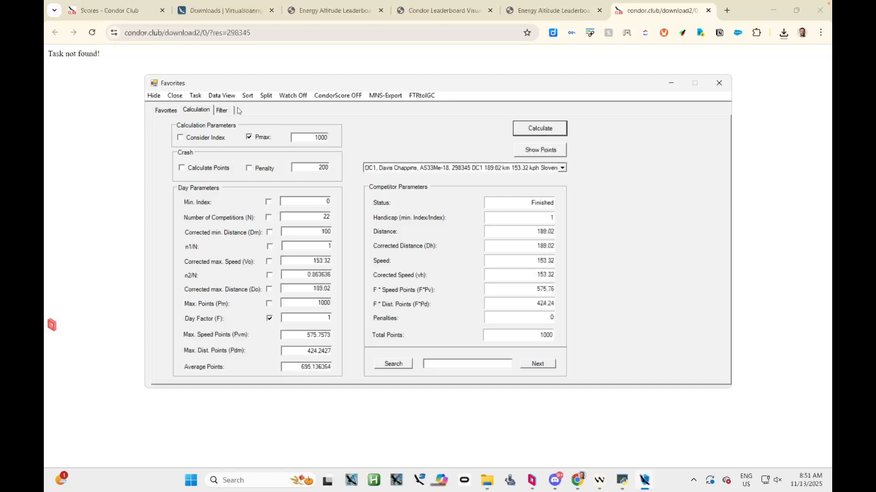
left_click(170, 113)
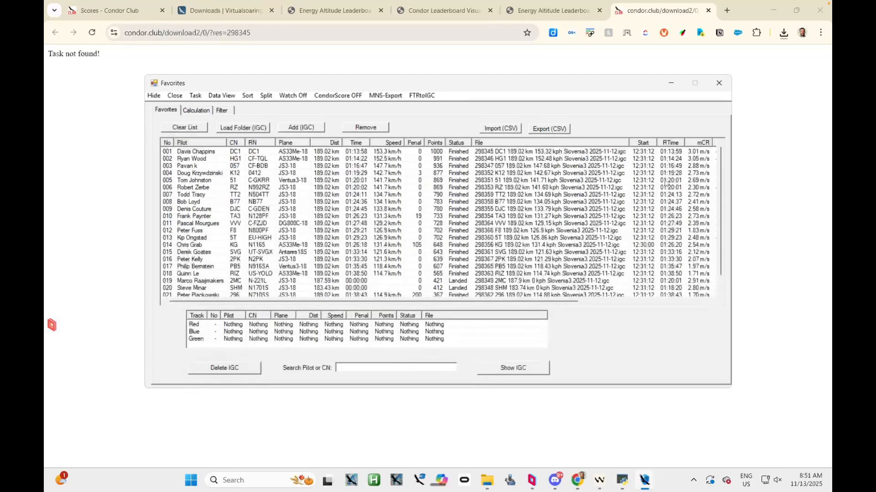
Compare the listed flights' performance columns, including mCR, mGN and Vmet, with attention to the sixth-ranked flight
left_click_drag(420, 302, 592, 303)
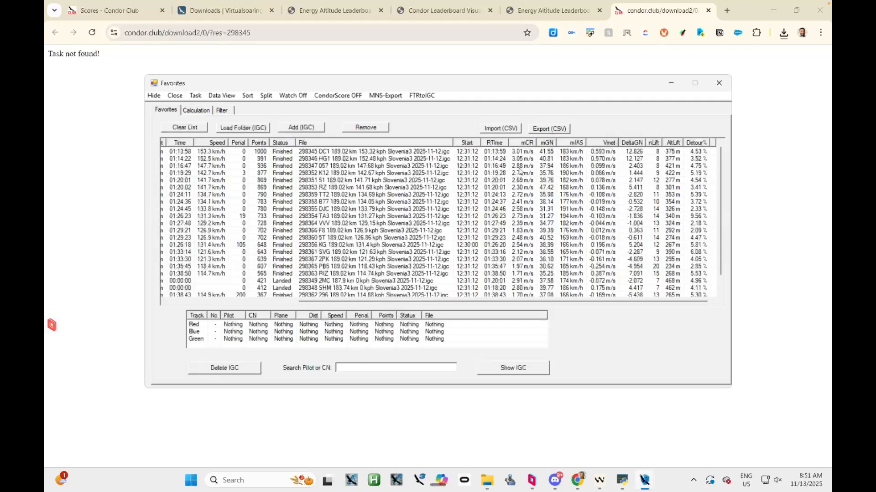
left_click_drag(506, 303, 379, 302)
left_click(195, 188)
left_click_drag(305, 302, 537, 290)
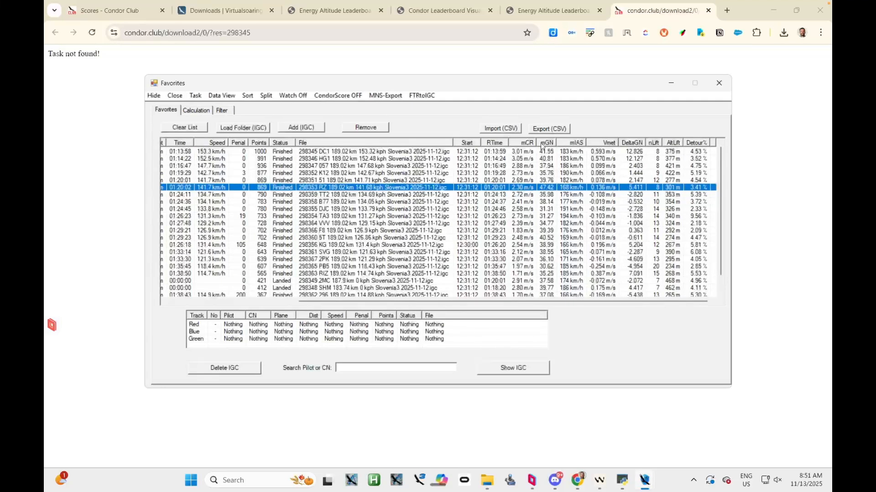
left_click_drag(498, 302, 368, 302)
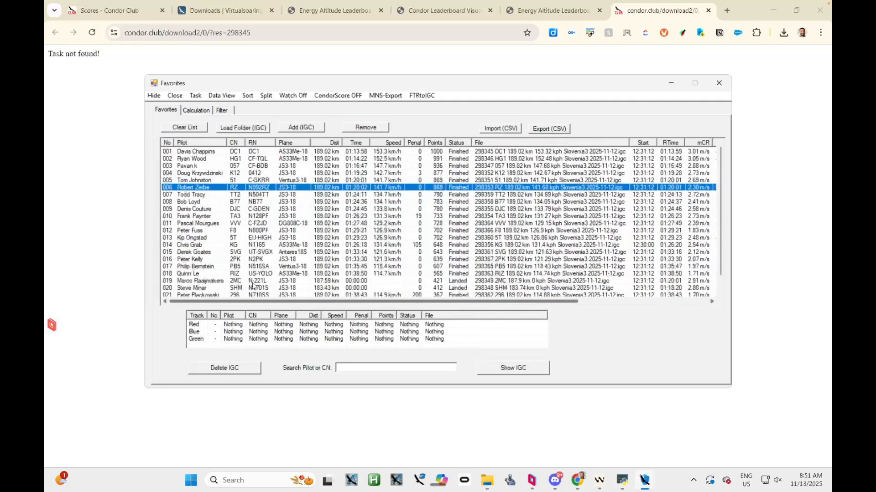
Assign the first-, second- and sixth-ranked flights to the Red, Blue and Green tracks and show them on the map
left_click(192, 152)
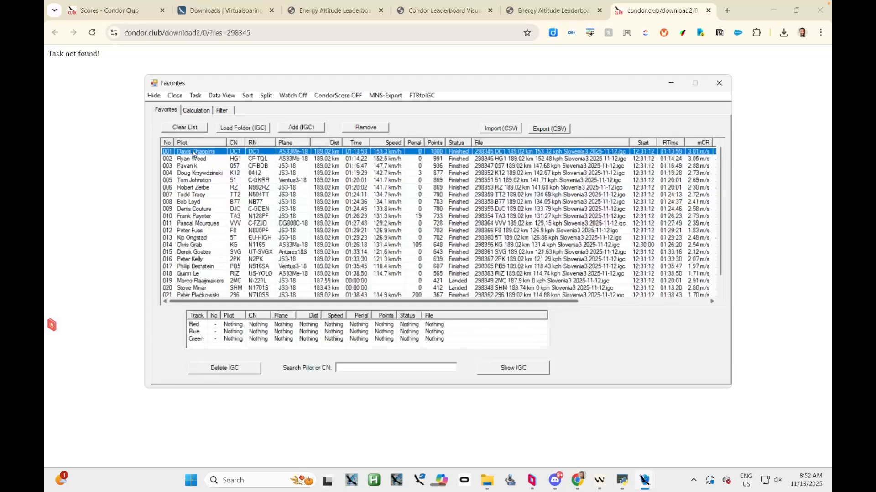
left_click(209, 325)
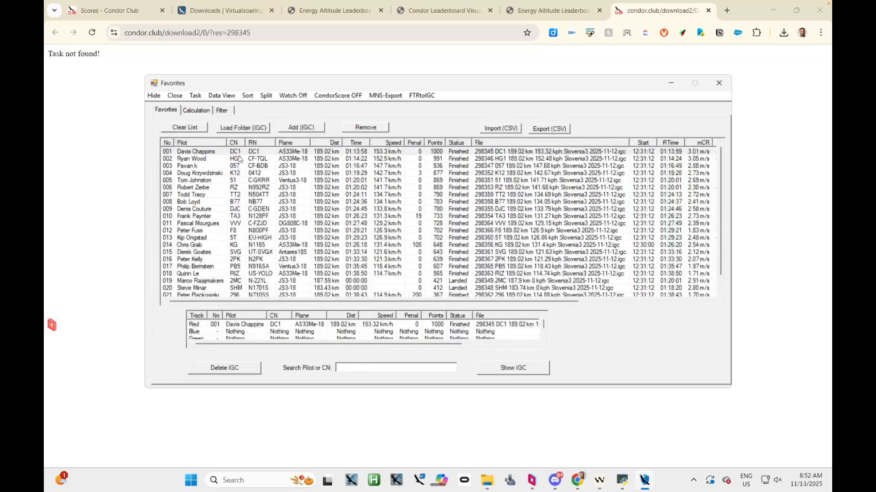
left_click(195, 333)
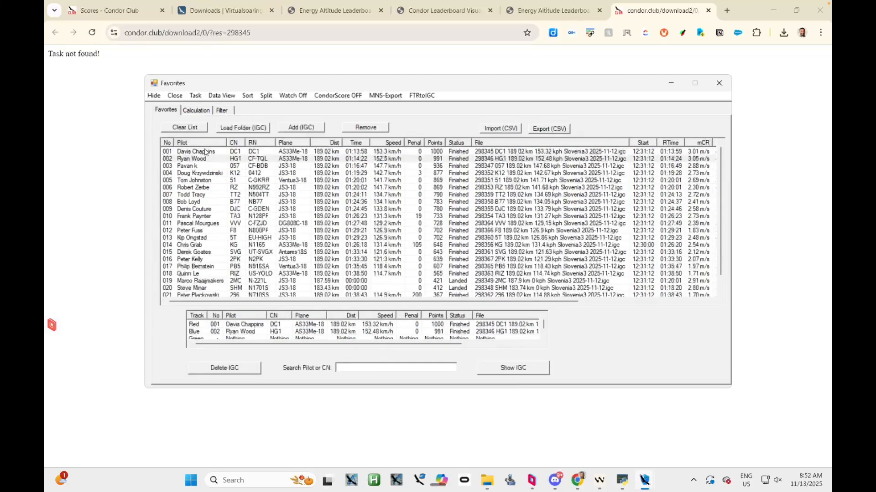
left_click(201, 187)
left_click(199, 342)
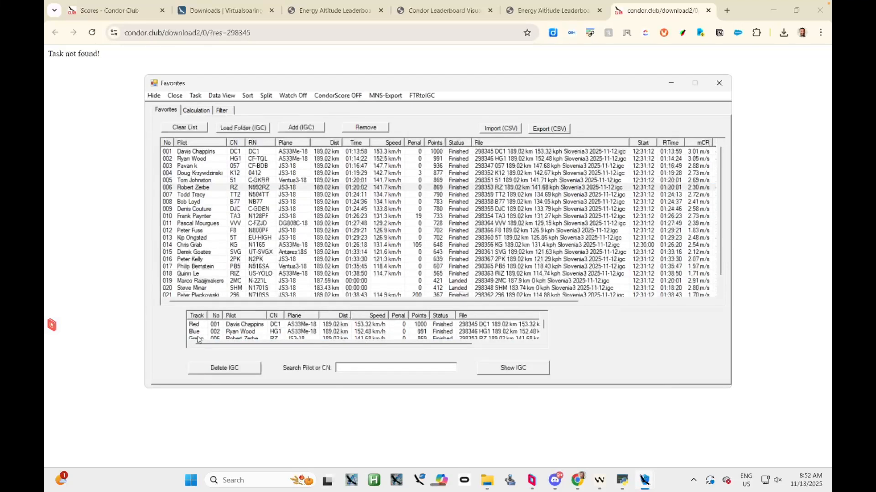
left_click(516, 368)
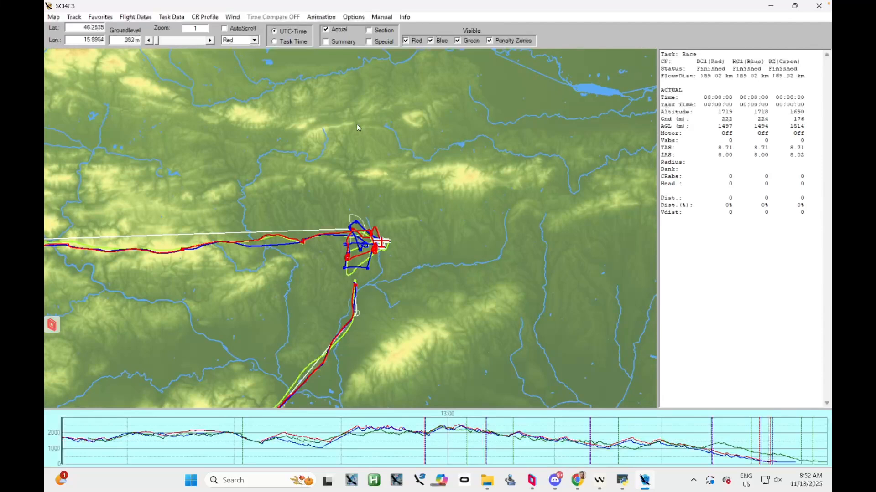
Synchronize the three tracks by Task Time and turn Time Compare on
left_click(274, 41)
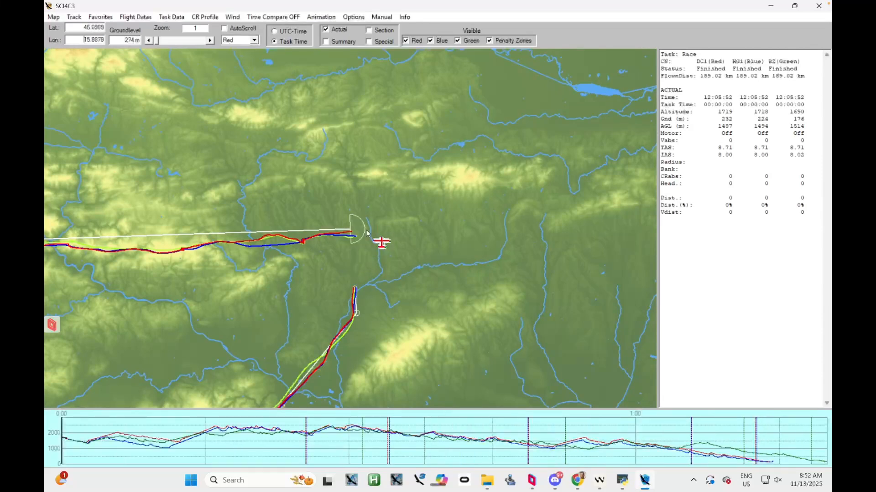
left_click(273, 18)
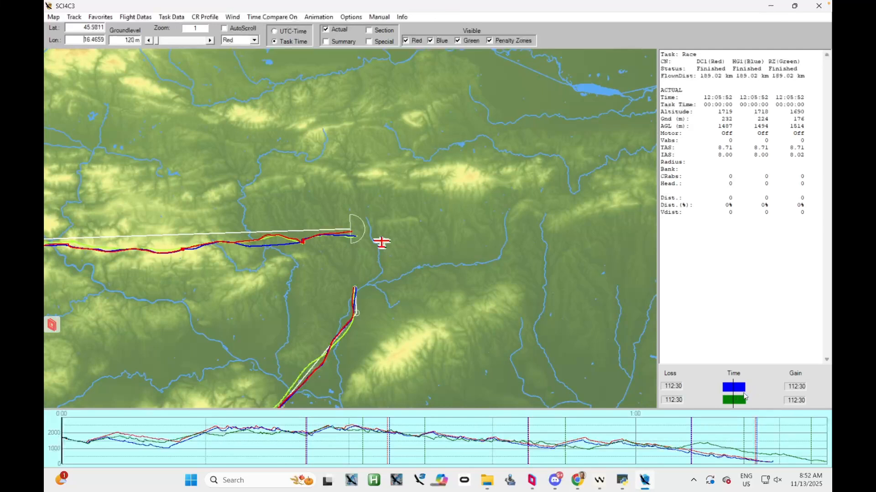
left_click(351, 17)
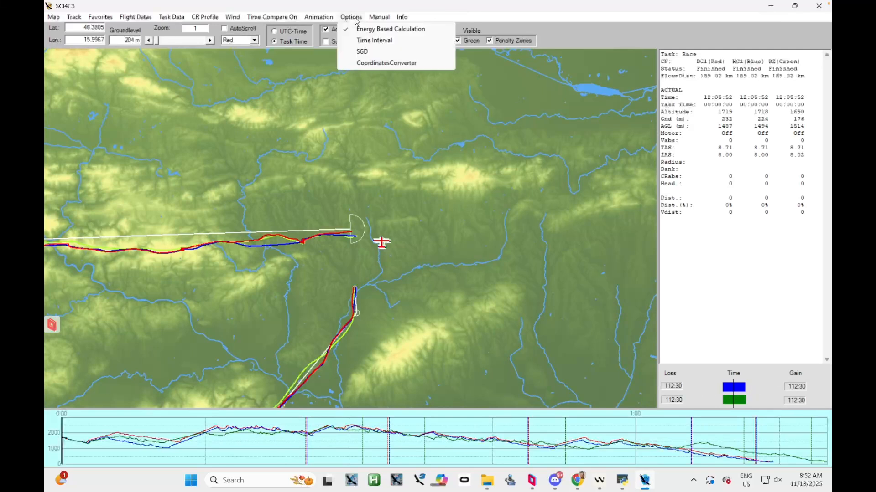
left_click(387, 84)
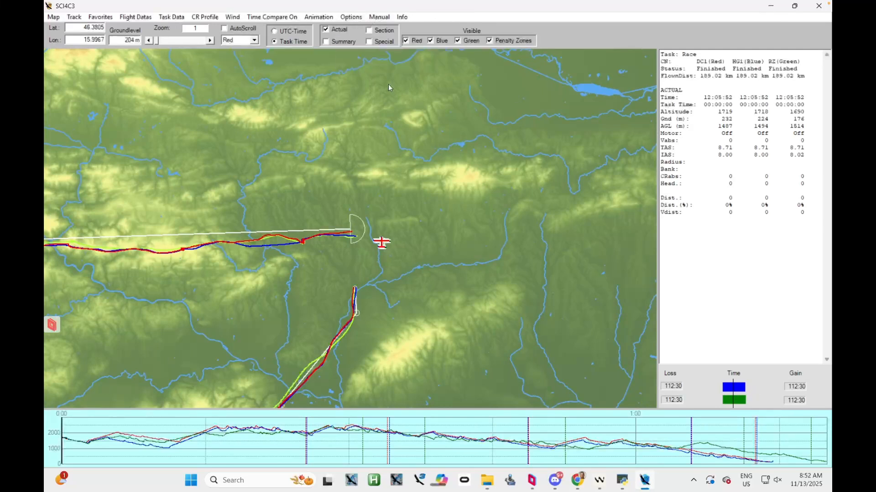
left_click(326, 17)
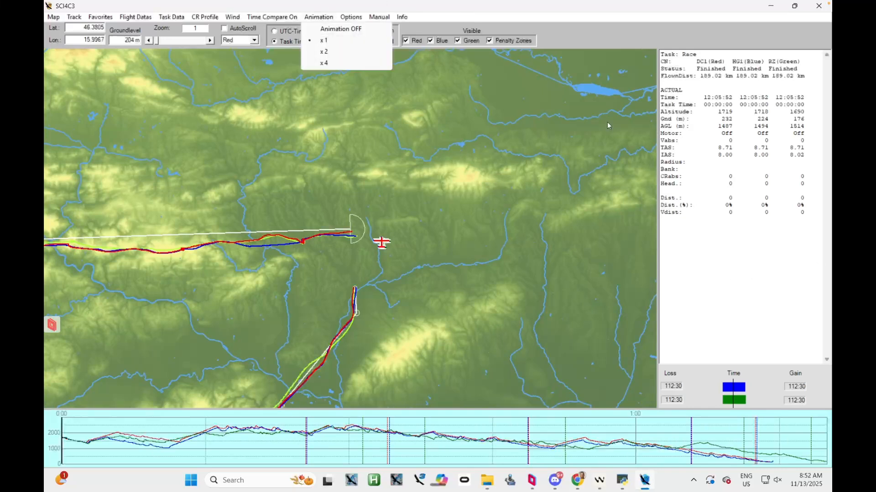
left_click(738, 275)
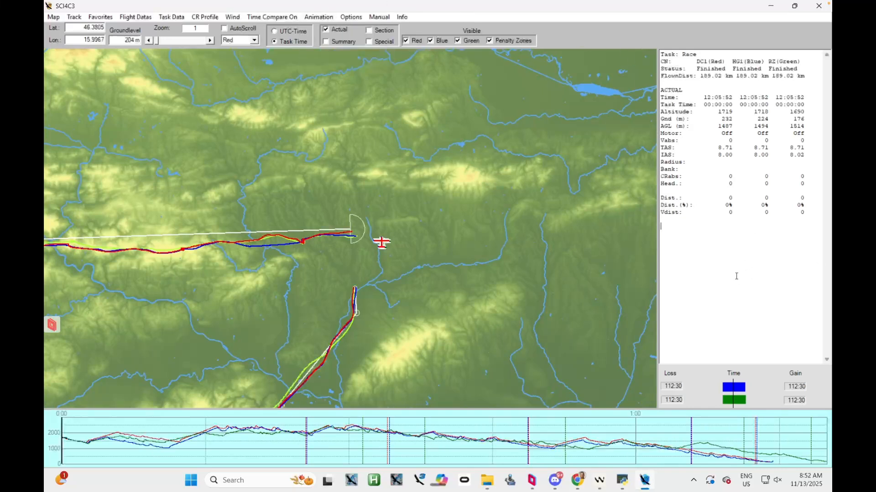
Replace the Actual flight data with the Summary statistics for the three tracks
left_click(325, 29)
left_click(326, 41)
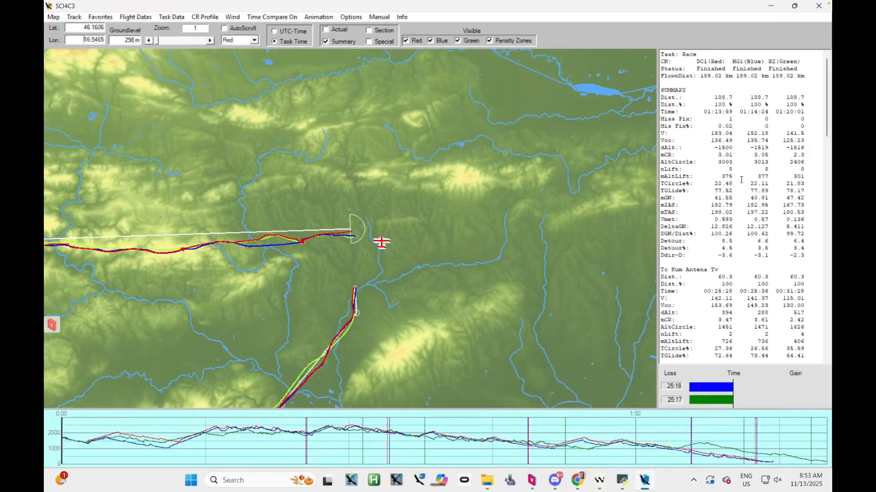
Examine the task summary's speed, altitude and climb rows (V, Vco, dAlt and mCR) across the three flights
mouse_move(828, 101)
left_mouse_down()
mouse_move(828, 314)
mouse_move(827, 96)
left_mouse_up()
left_click_drag(676, 140, 658, 140)
left_click(682, 139)
left_click_drag(709, 140, 727, 141)
left_click(792, 140)
left_click_drag(688, 133, 800, 133)
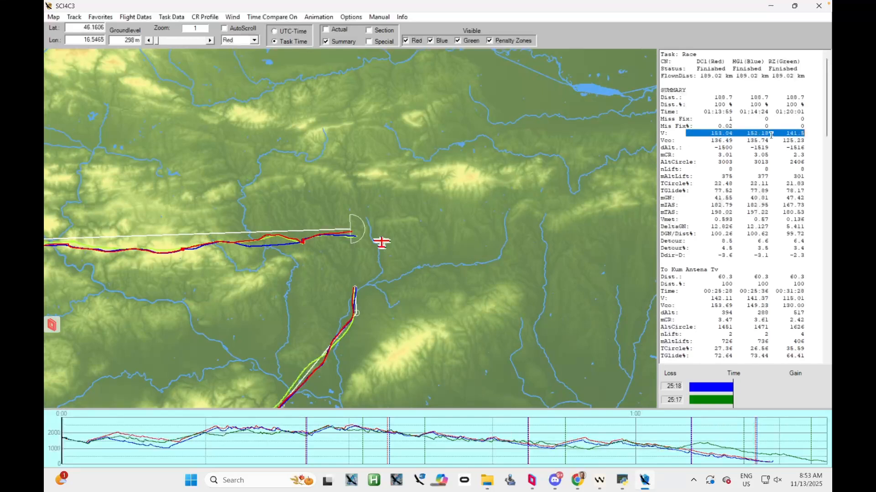
left_click(693, 147)
left_click_drag(661, 148, 682, 148)
left_click(673, 154)
double_click(673, 155)
left_click(717, 154)
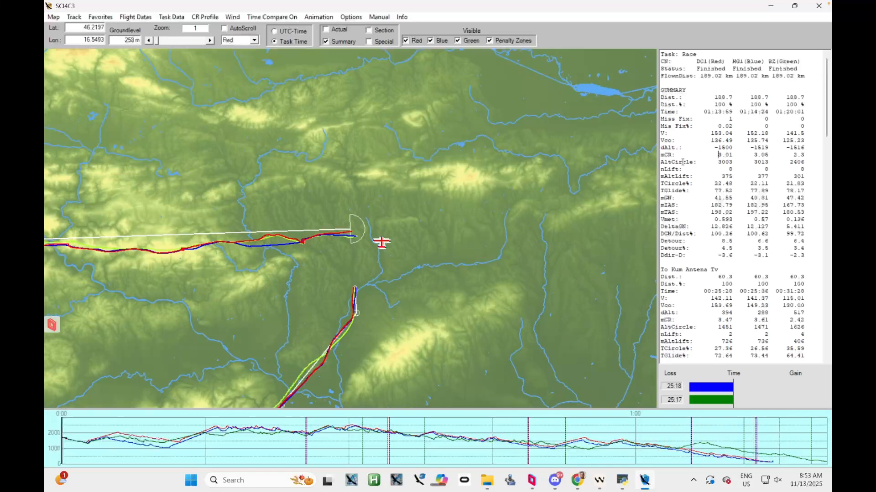
Examine the task summary's AltCircle, mAltLift, TCircle%, Vmet, DeltaGN and DGN/Dist% rows across the three flights and look over their routes
left_click_drag(660, 162, 698, 162)
left_click(702, 162)
left_click_drag(659, 177, 689, 226)
left_click(663, 184)
left_click(662, 227)
left_click_drag(711, 227, 732, 227)
left_click(684, 219)
mouse_move(732, 226)
left_mouse_down()
mouse_move(708, 220)
mouse_move(719, 220)
left_mouse_up()
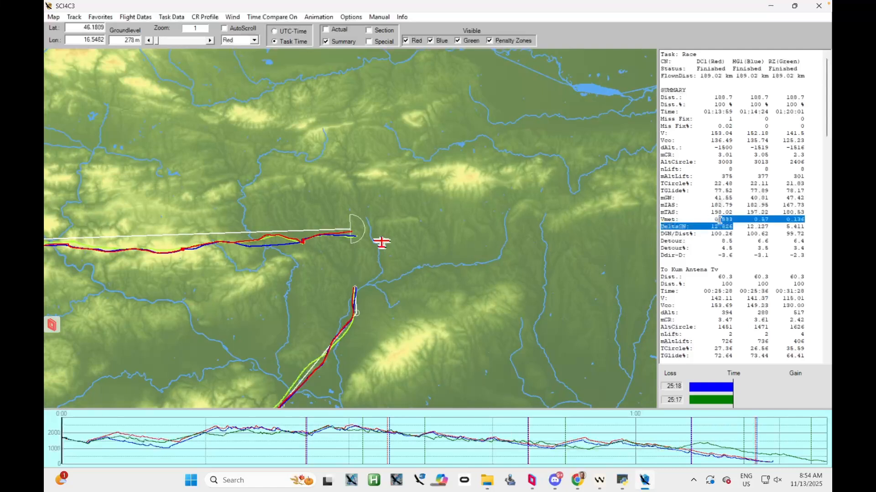
left_click(714, 227)
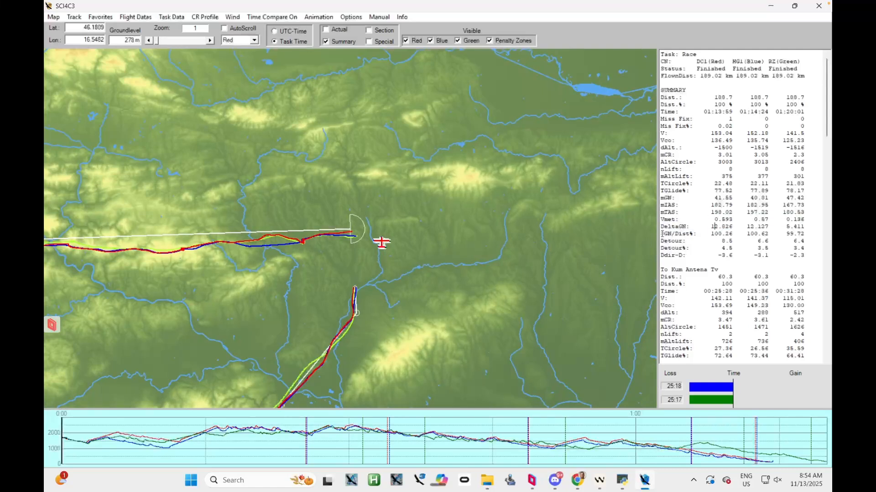
left_click_drag(667, 234, 696, 233)
left_click_drag(785, 234, 807, 234)
left_click_drag(148, 284, 337, 261)
left_click_drag(530, 258, 403, 264)
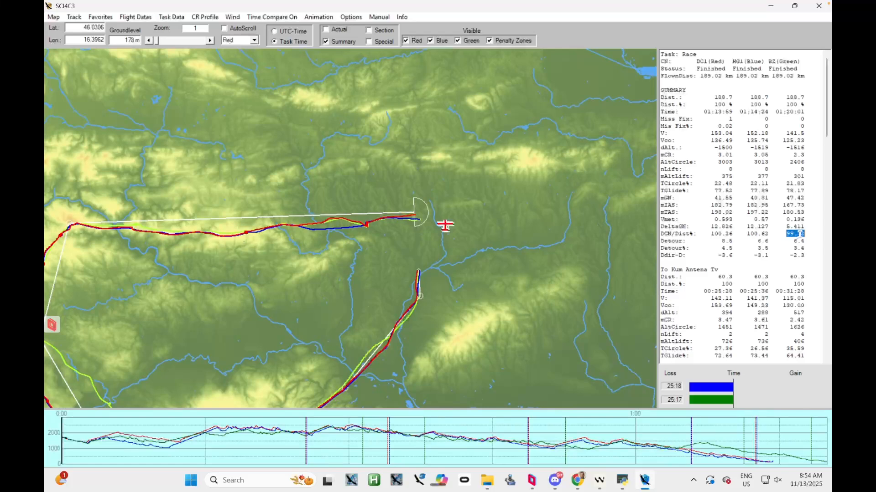
Compare the three flights leg by leg for Kum Antena Tv, Trebnje, Prilozje and TP4, focusing on Vco, mCR and Vmet
left_click_drag(829, 135, 829, 177)
left_click(689, 106)
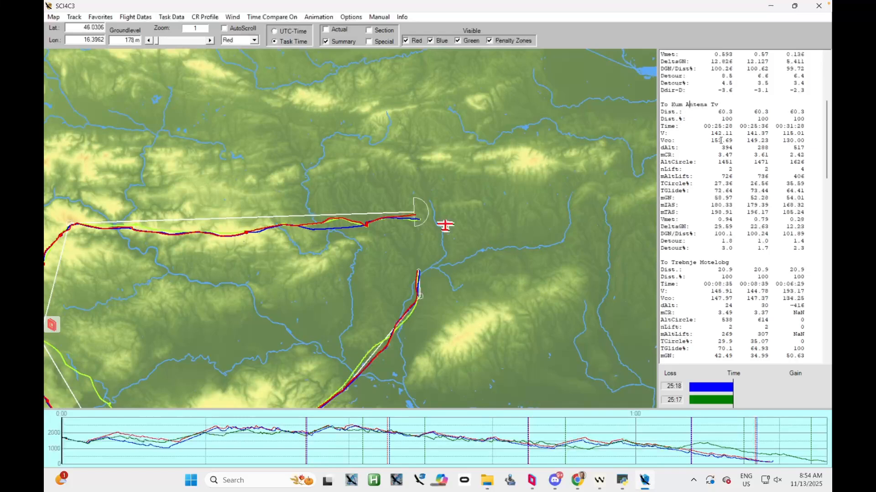
left_click_drag(805, 141, 785, 142)
left_click(797, 141)
left_click_drag(803, 154, 793, 155)
left_click_drag(805, 220, 795, 219)
scroll(816, 179, "down", 1)
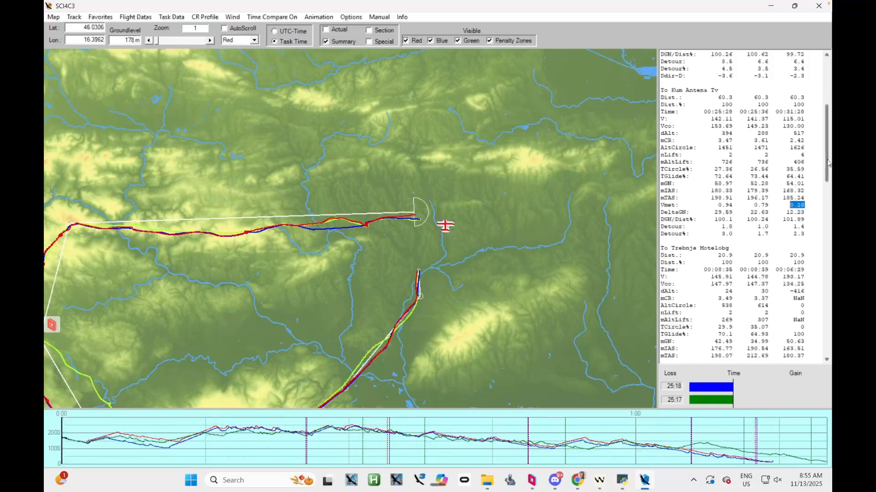
scroll(781, 146, "down", 8)
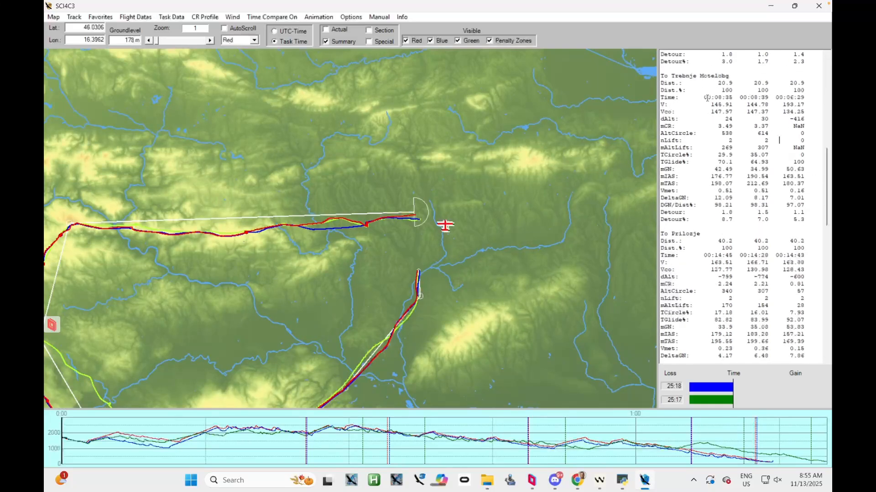
left_click_drag(806, 110, 783, 110)
scroll(777, 180, "down", 5)
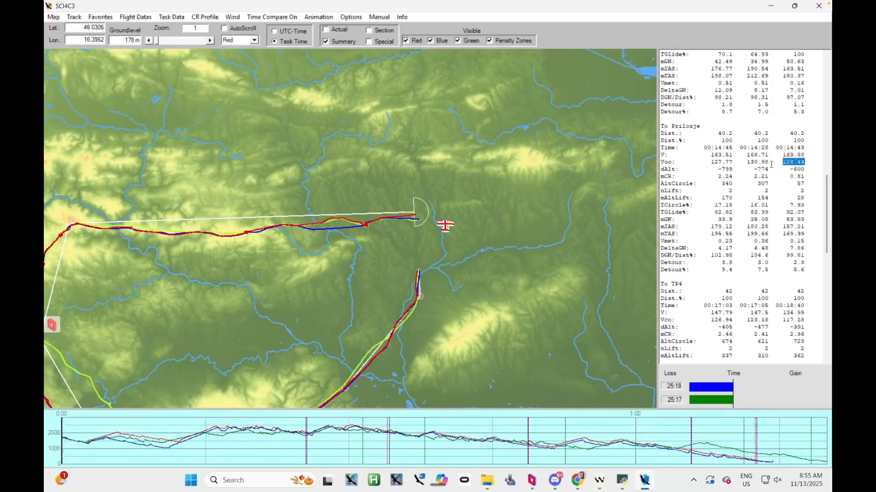
left_click_drag(828, 213, 827, 230)
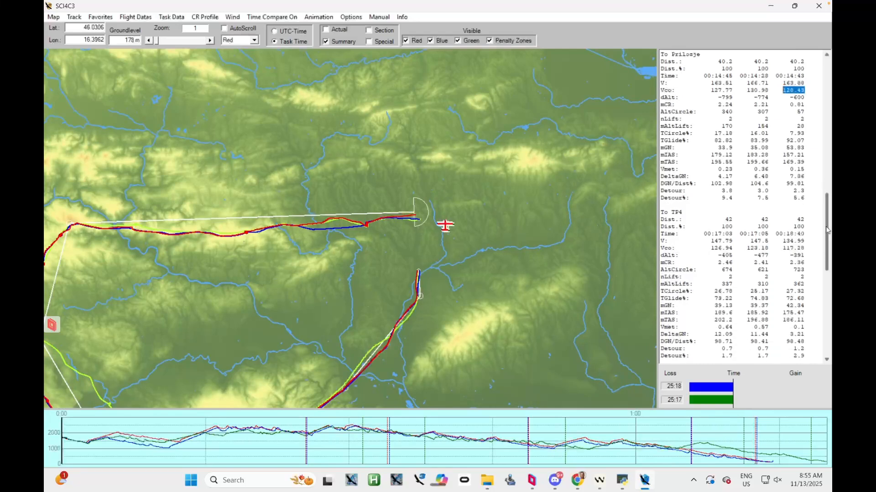
left_click(799, 171)
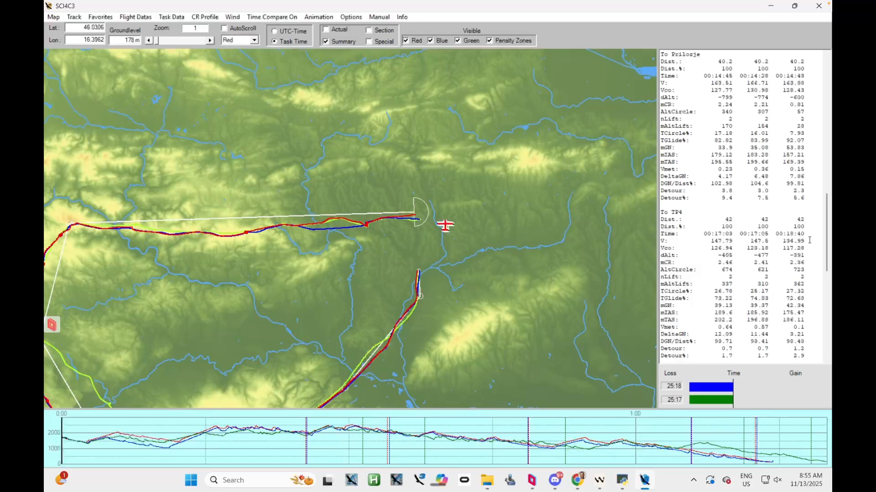
Check the final legs' summary, and replace the Summary statistics with the Section data for the three tracks
left_click_drag(828, 232, 828, 315)
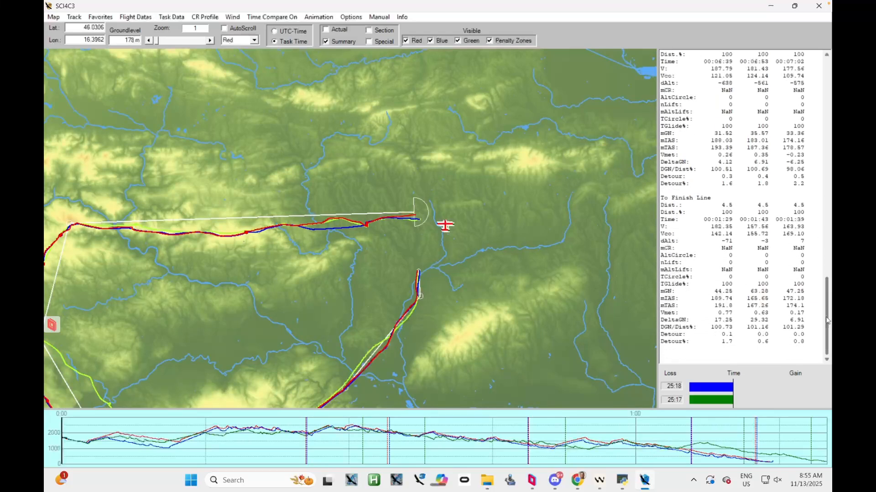
left_click(326, 42)
left_click(374, 31)
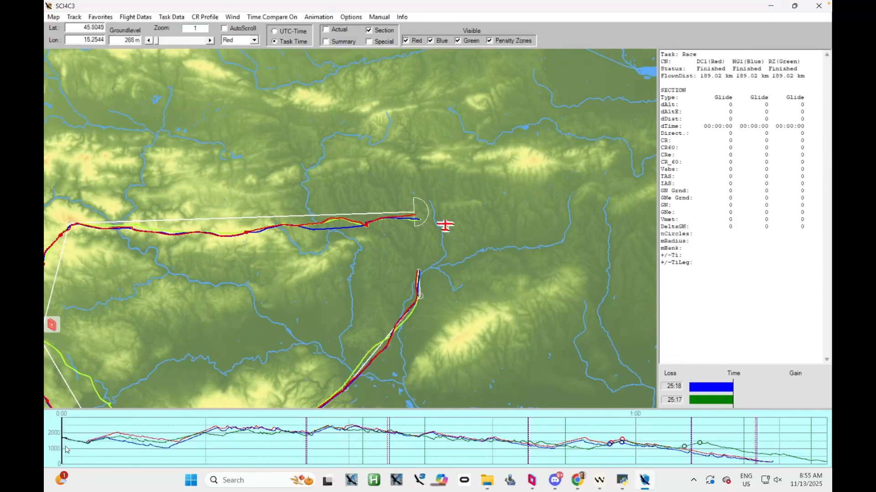
left_click_drag(291, 317, 261, 274)
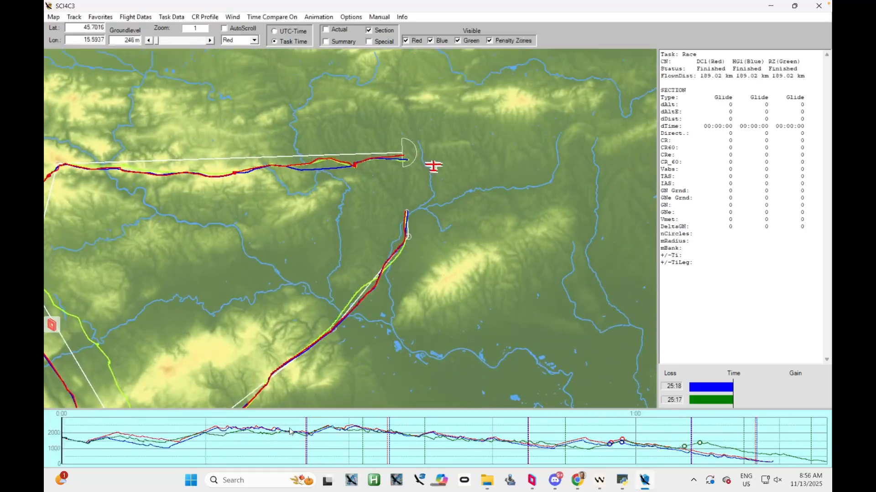
Show the CR profile, jump to the start of the green flight's weakest lift, and locate it on the map
left_click(405, 440)
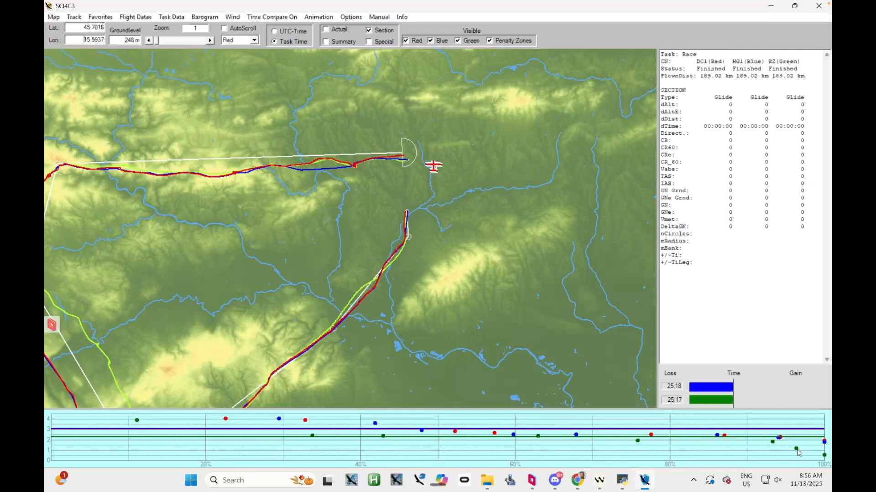
left_click(824, 456)
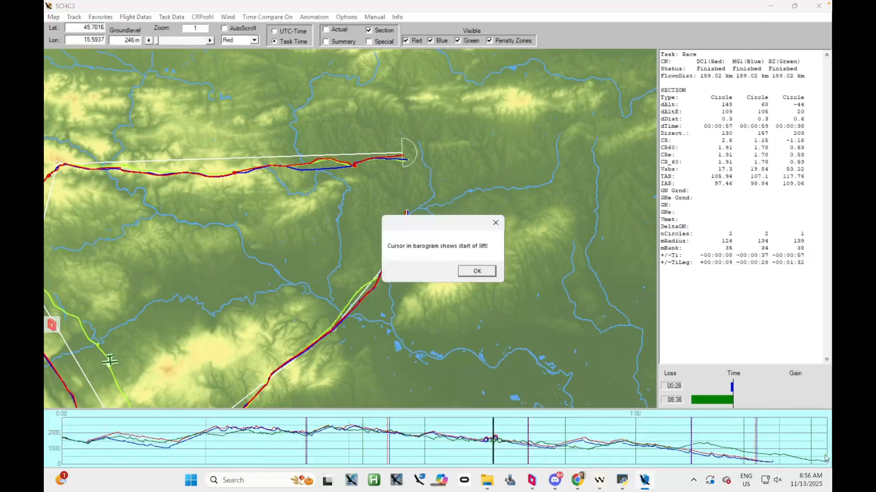
left_click(491, 273)
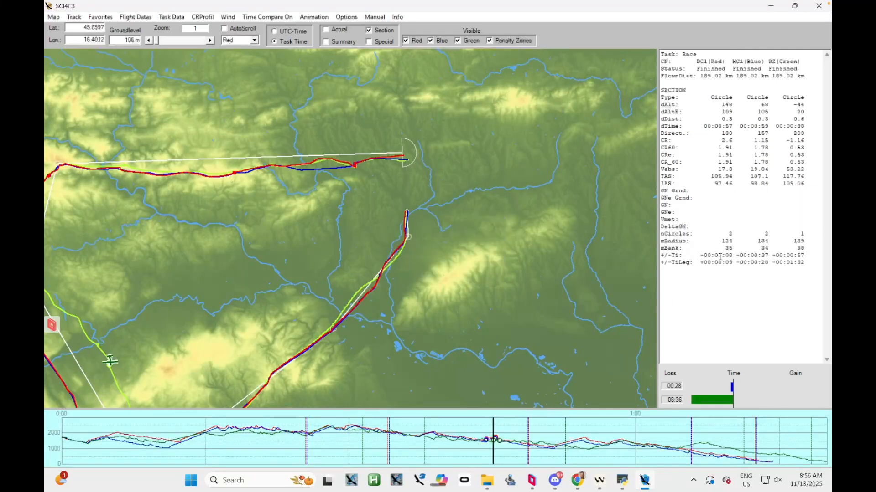
left_click_drag(203, 298, 342, 166)
left_click_drag(253, 222, 234, 278)
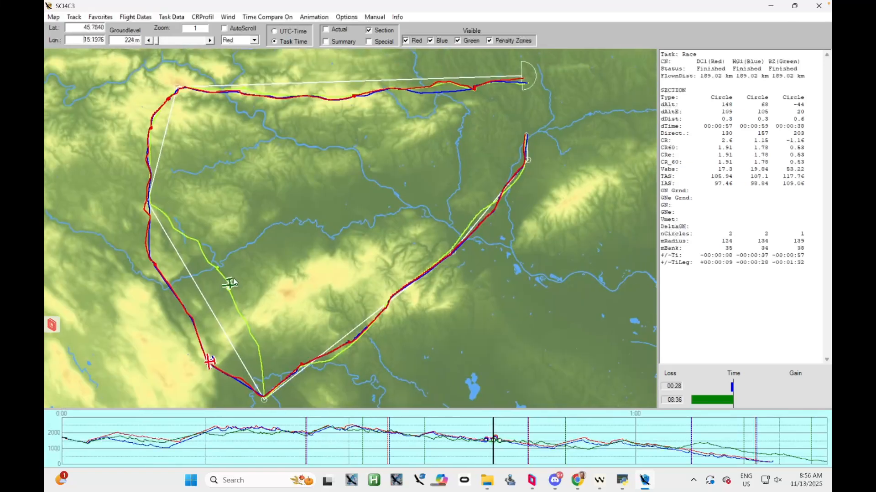
Examine the green flight's CR and CRe values for its weakest climb
double_click(798, 141)
double_click(799, 155)
double_click(669, 155)
double_click(804, 155)
double_click(798, 140)
Jump from the CR profile to the start of the green flight's strongest lift, and return to the barogram
right_click(602, 440)
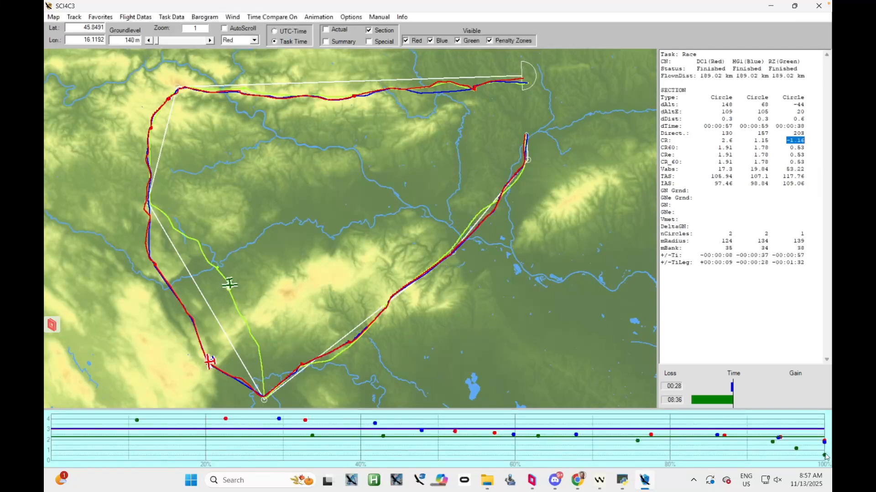
left_click(136, 422)
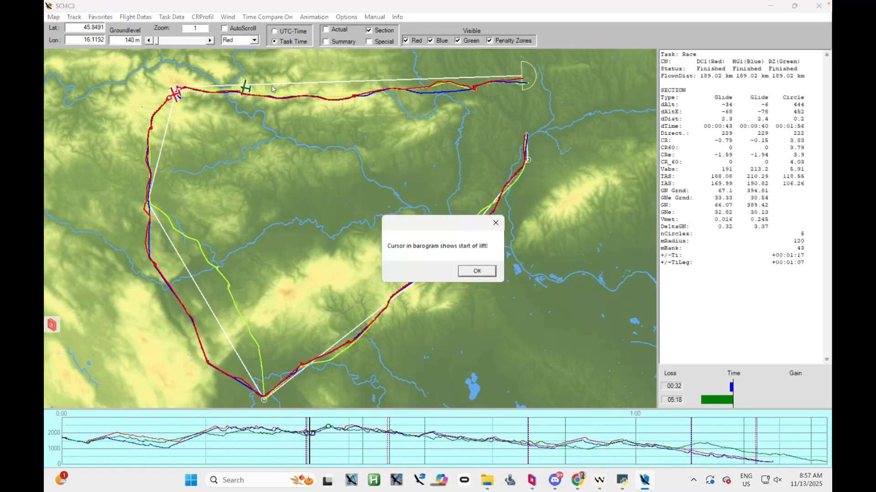
left_click(475, 272)
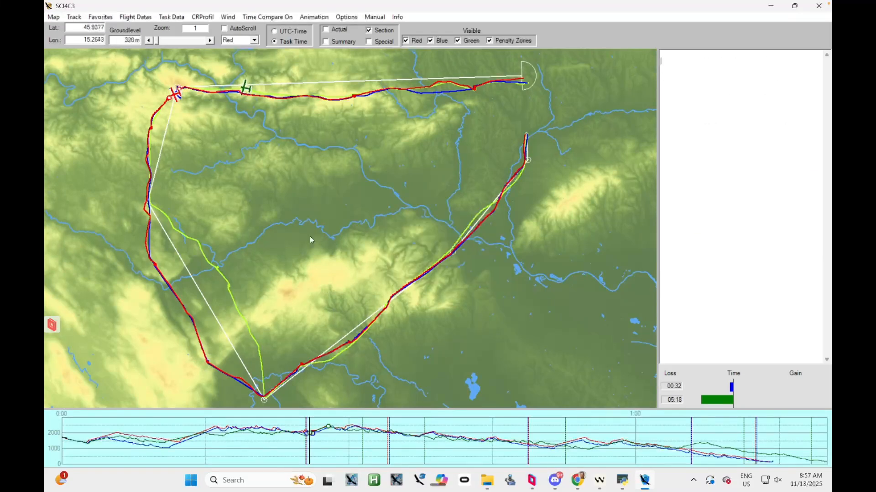
right_click(340, 447)
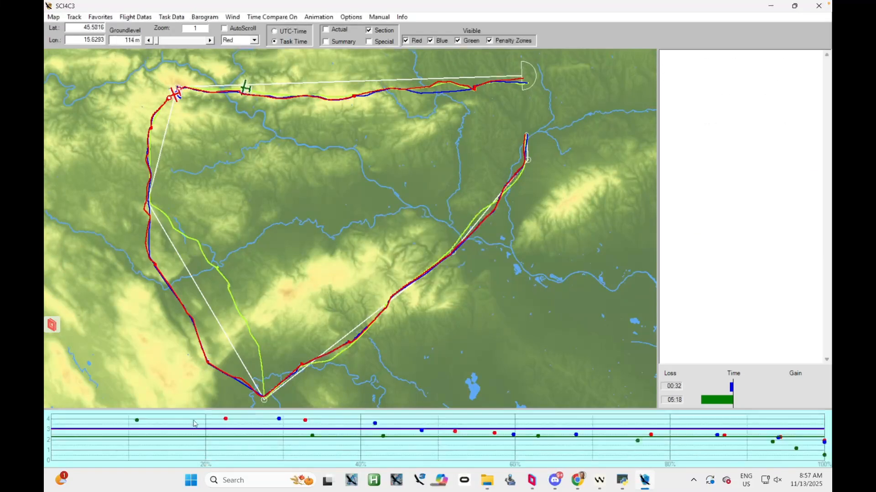
right_click(209, 447)
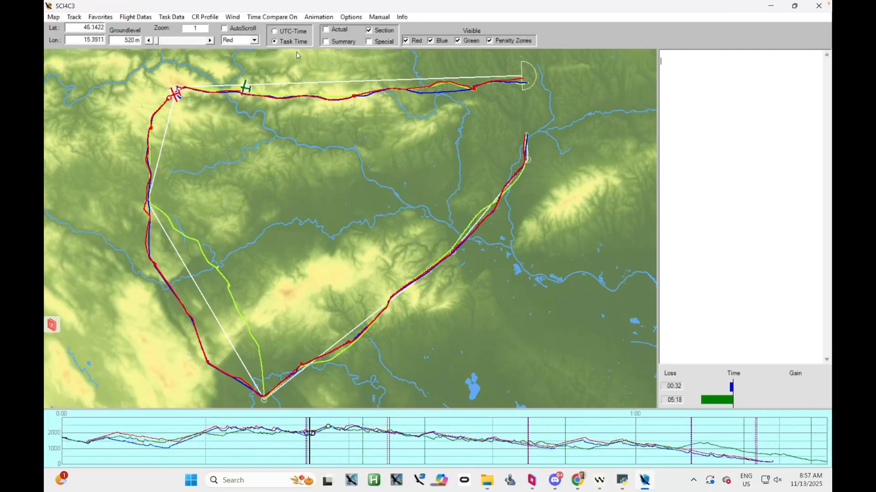
Move the barogram cursor from the task start through the first glide and compare the three flights' Vmet and DeltaGN values
left_click(69, 449)
left_click(62, 445)
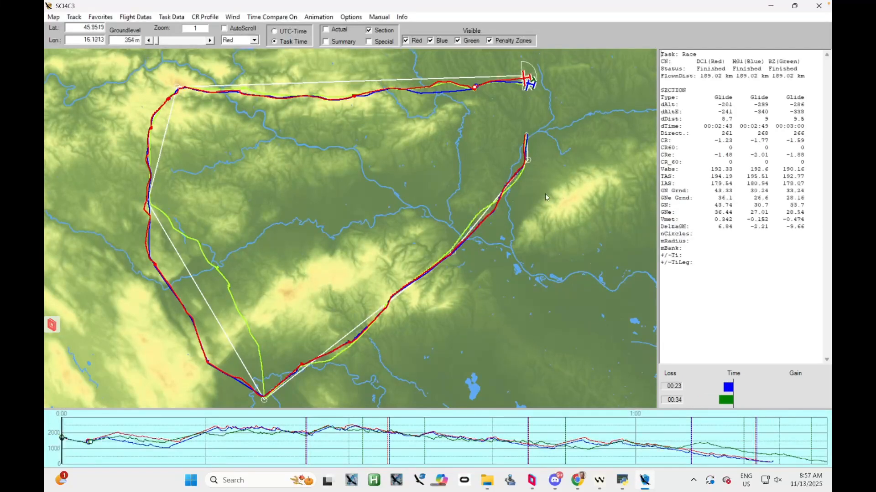
left_click(62, 456)
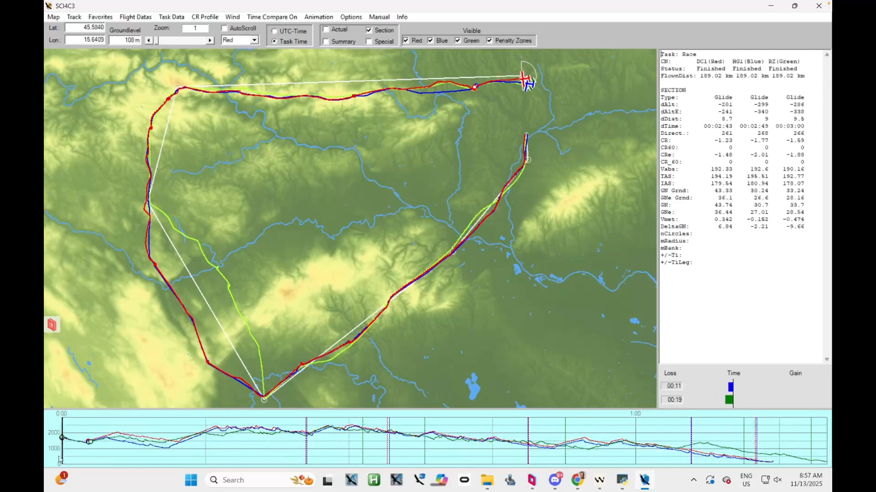
left_click_drag(60, 459, 72, 456)
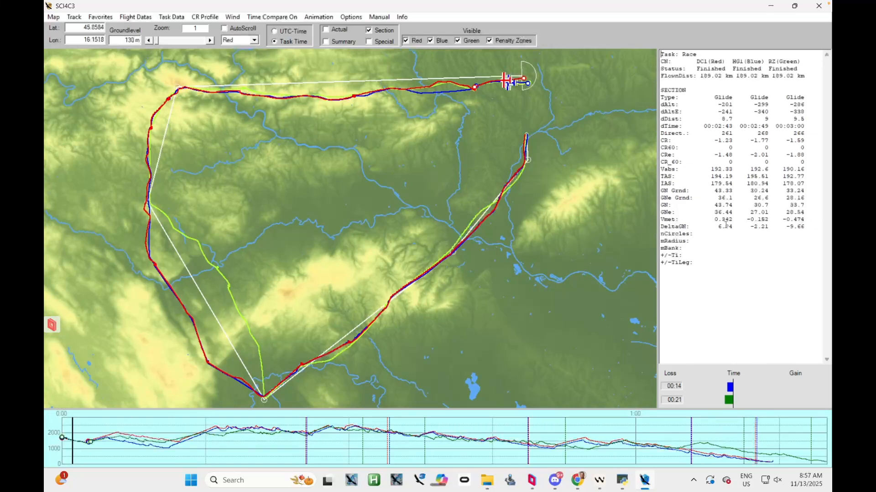
left_click_drag(804, 219, 782, 220)
left_click(804, 224)
left_click_drag(72, 455, 87, 454)
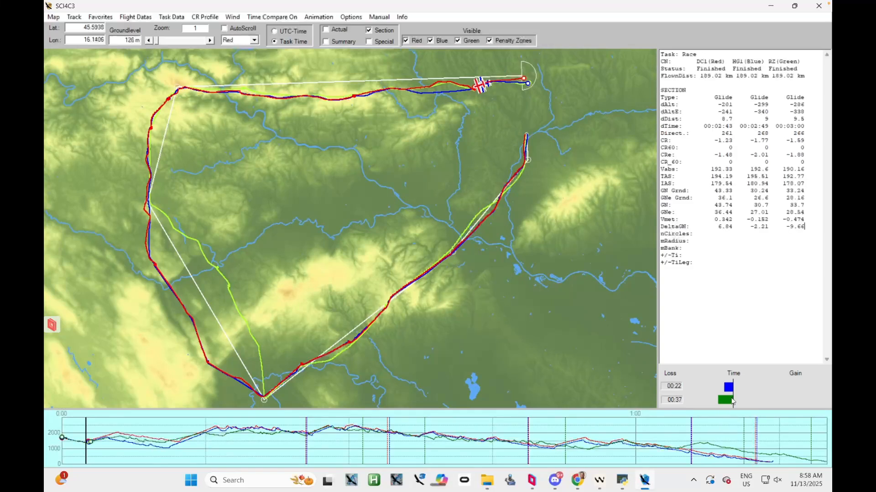
Advance the barogram cursor into the first climb and compare the CRe values of the red and green flights
left_click_drag(85, 456, 95, 456)
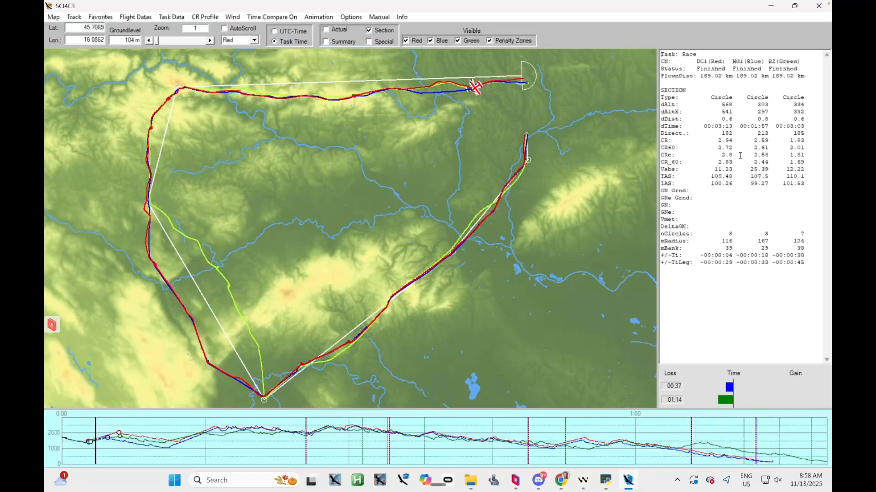
left_click_drag(720, 156, 737, 155)
left_click_drag(804, 156, 789, 156)
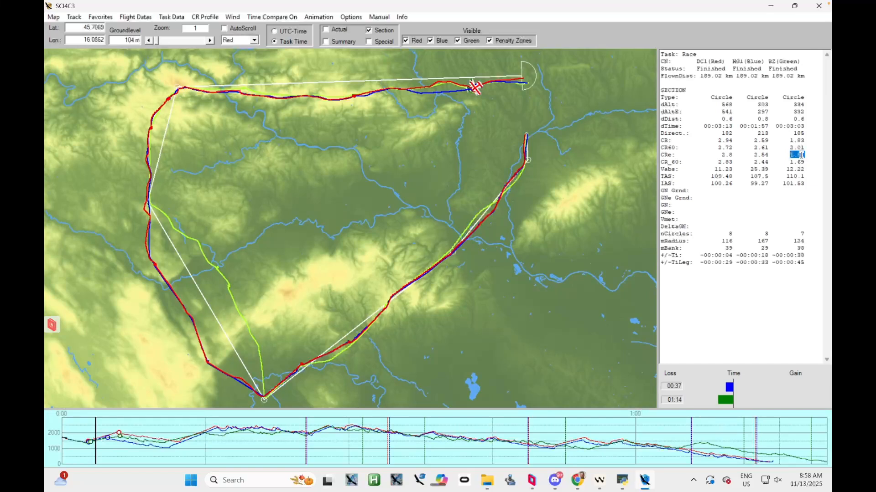
Examine the IAS, mRadius and mBank values of the three flights in the first climb, focusing on the green flight
left_click(794, 186)
left_click_drag(804, 241, 794, 240)
left_click_drag(805, 183, 782, 183)
left_click_drag(805, 249, 798, 249)
left_click_drag(805, 184, 782, 183)
left_click_drag(805, 248, 798, 248)
left_click_drag(805, 183, 782, 184)
left_click(790, 248)
Examine the three flights' circling tracks in the first thermal at map zoom 37.1
left_click_drag(496, 97, 449, 173)
scroll(450, 177, "up", 5)
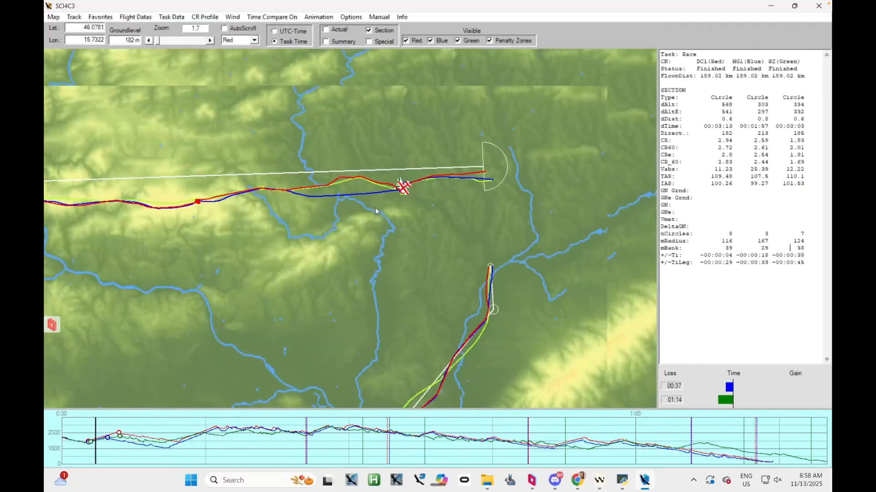
left_click_drag(443, 190, 375, 211)
left_click(210, 44)
left_click(210, 44)
left_click(210, 43)
left_click(210, 43)
left_click(210, 44)
mouse_move(194, 155)
left_mouse_down()
mouse_move(206, 163)
mouse_move(201, 158)
left_mouse_up()
left_click(211, 41)
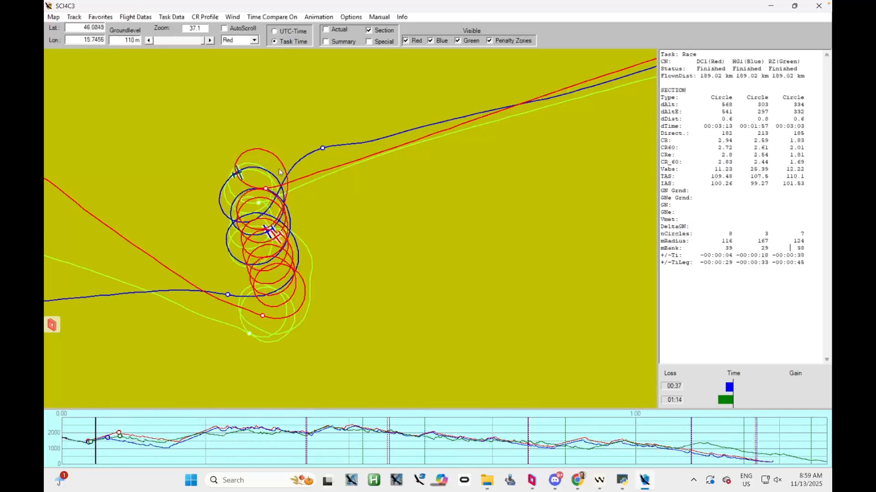
left_click_drag(287, 213, 275, 230)
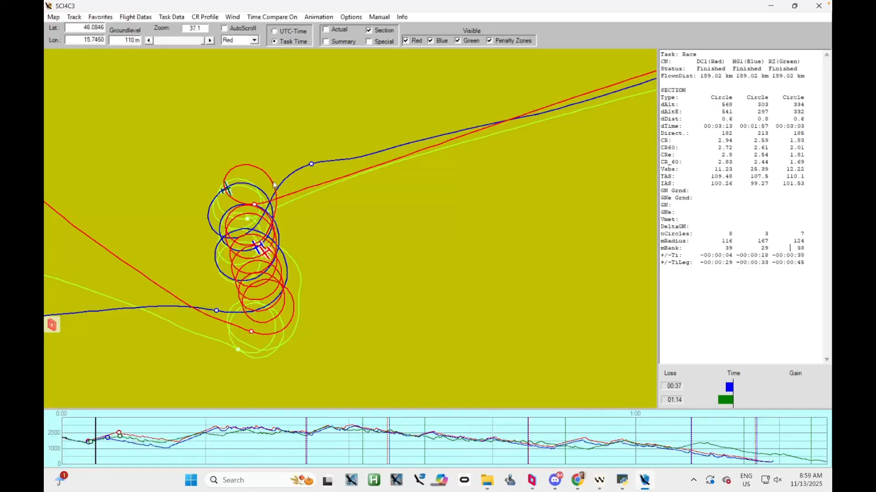
Move the barogram cursor through the first climb to compare the three gliders' positions in the thermal
left_click_drag(97, 450, 96, 451)
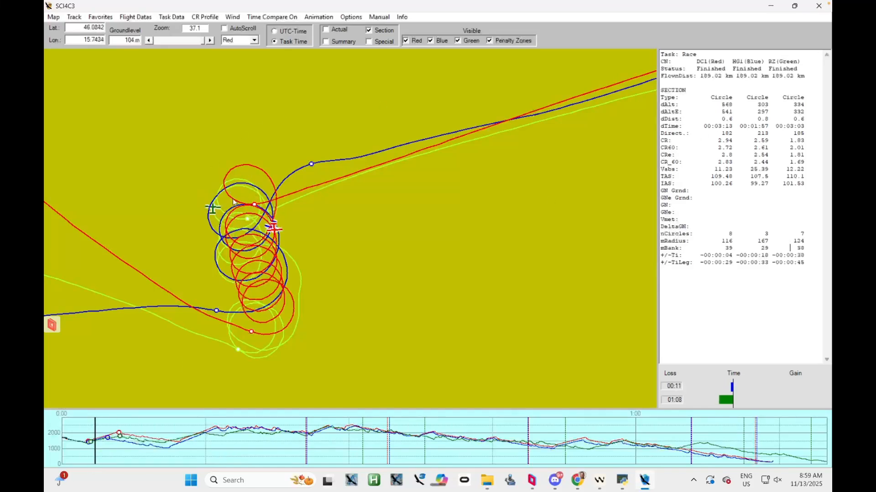
left_click_drag(92, 458, 111, 458)
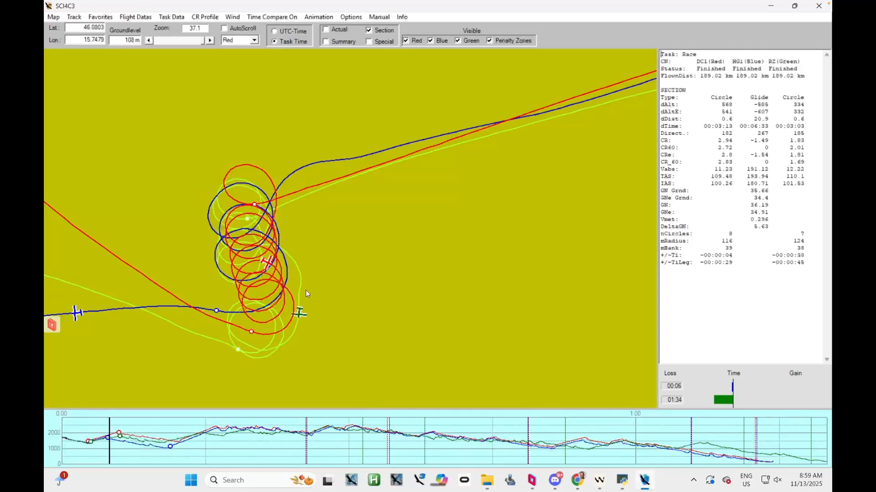
left_click(111, 448)
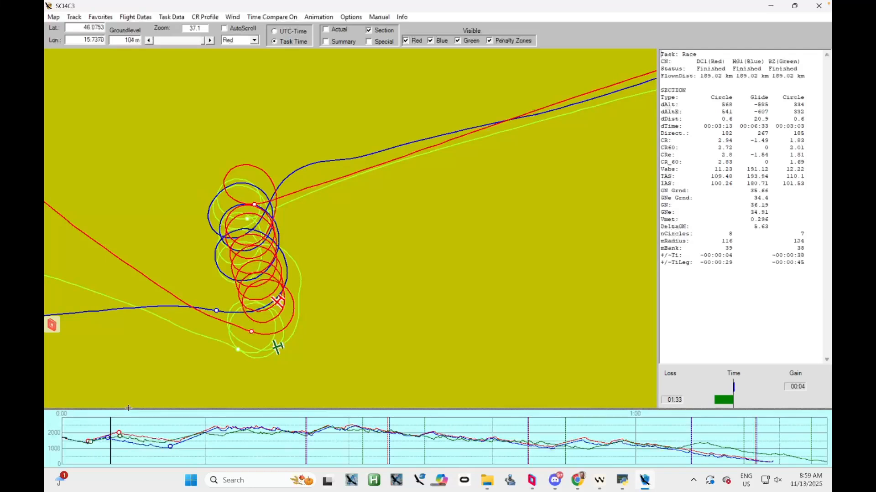
Enlarge the barogram to compare the altitudes gained in the first climb, and place the cursor just after the blue flight leaves it
left_click_drag(136, 409, 135, 285)
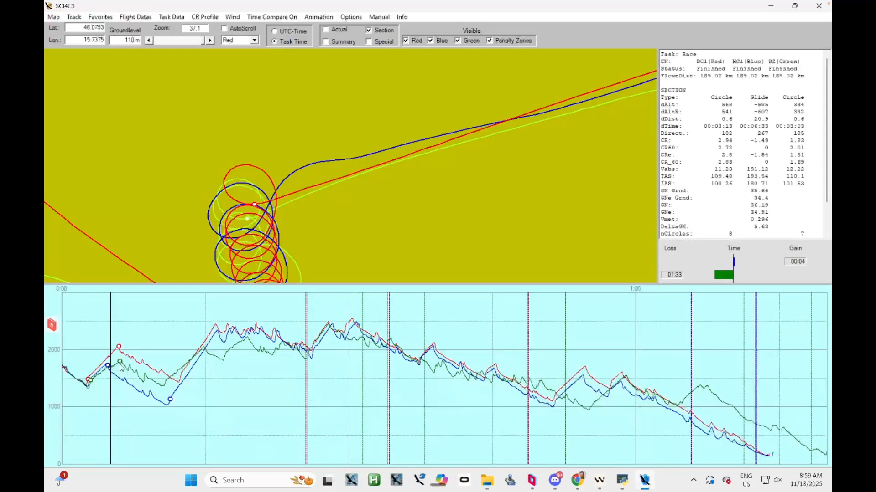
left_click_drag(214, 285, 214, 386)
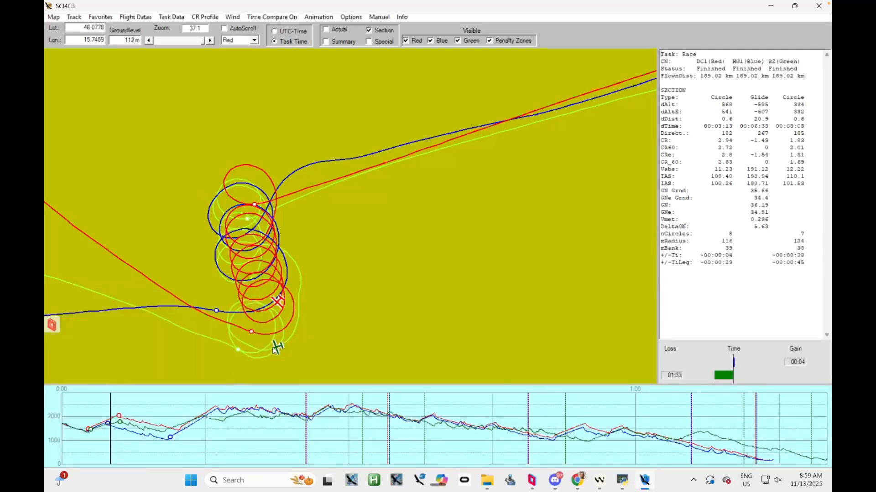
left_click(113, 445)
left_click_drag(113, 446, 112, 445)
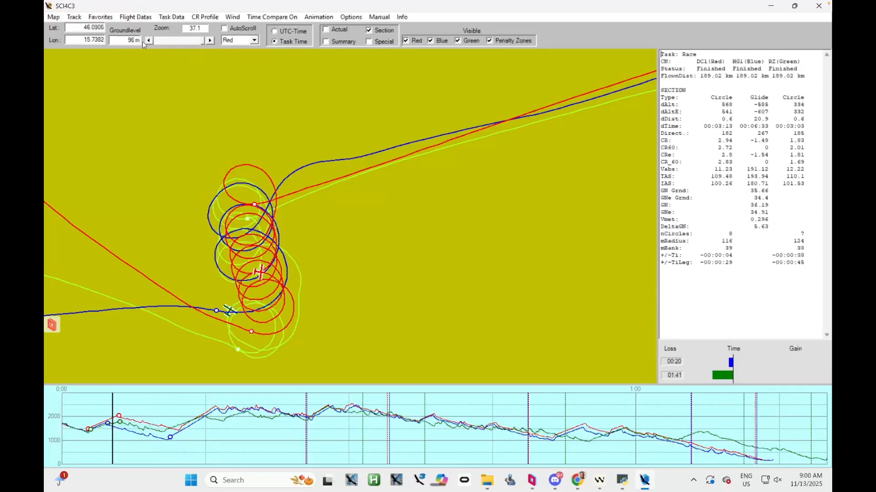
Reset the map zoom to 3, advance the barogram cursor into the second glide, and compare the three flights' Vmet values
left_click_drag(201, 40, 147, 41)
left_click(210, 42)
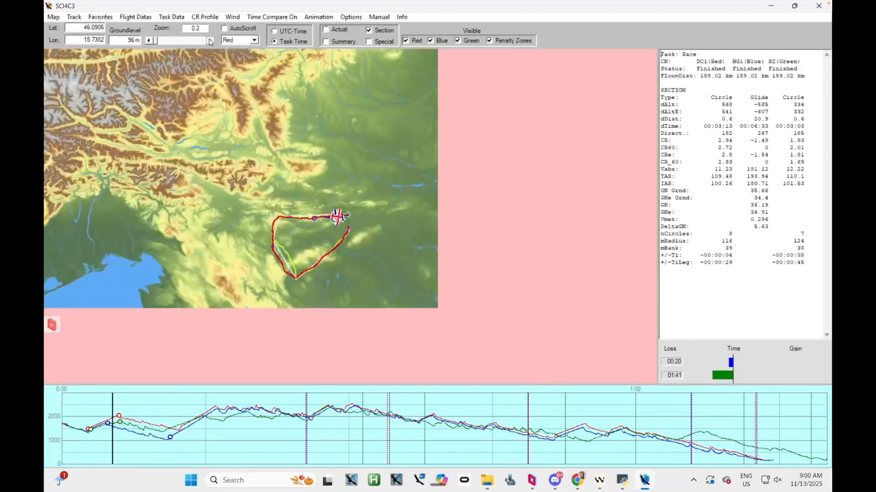
left_click(210, 42)
left_click(210, 42)
left_click(210, 41)
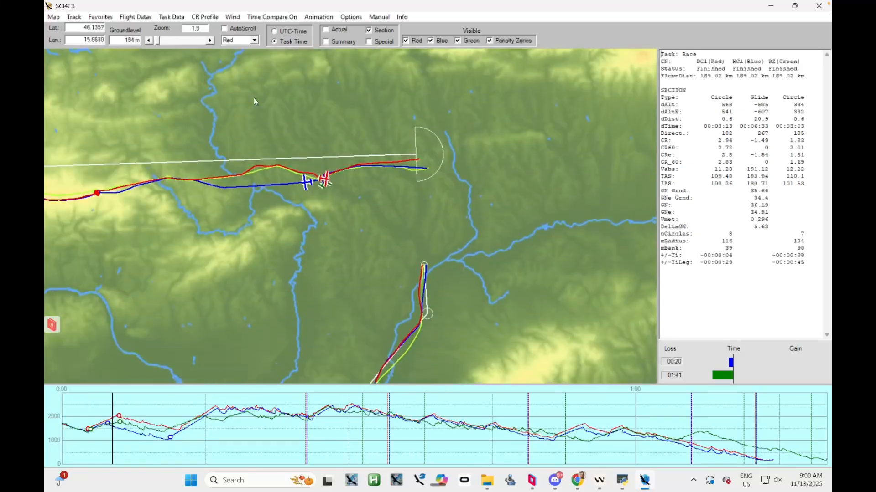
left_click(211, 42)
left_click(211, 42)
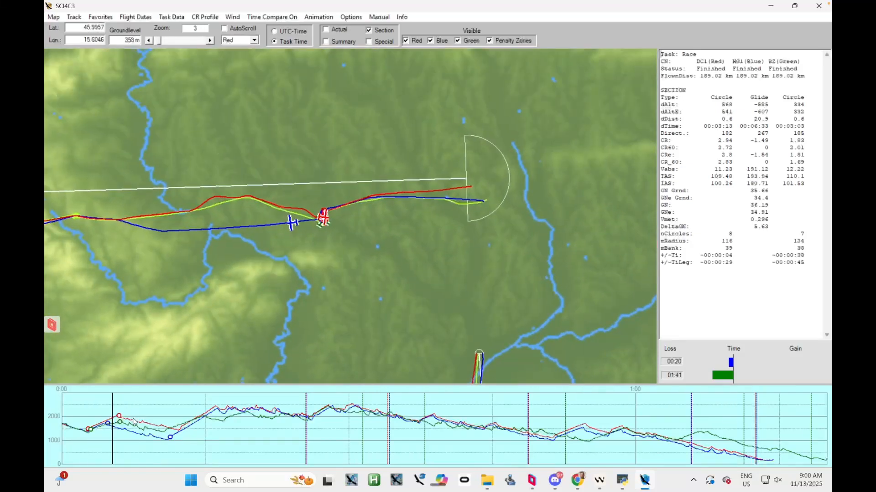
left_click_drag(114, 450, 128, 450)
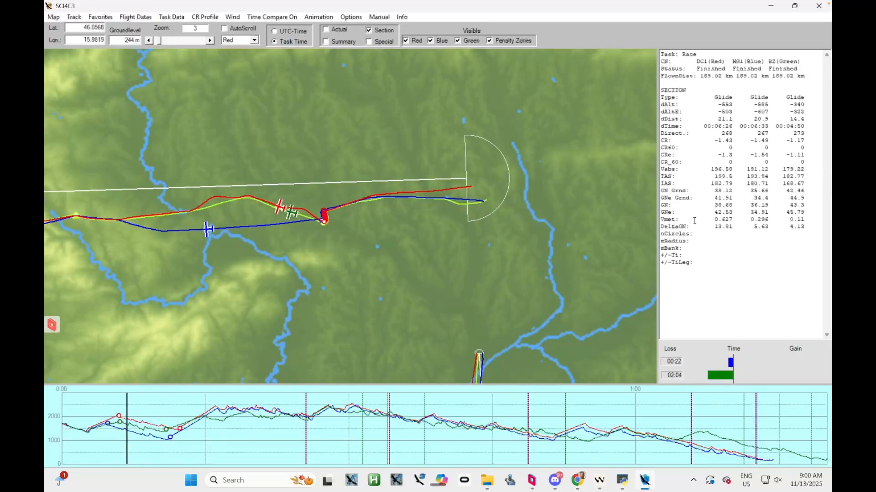
left_click_drag(804, 220, 789, 219)
Enlarge the barogram and move its cursor to the start of the blue flight's second climb, locating the gliders on the map
left_click_drag(166, 384, 166, 365)
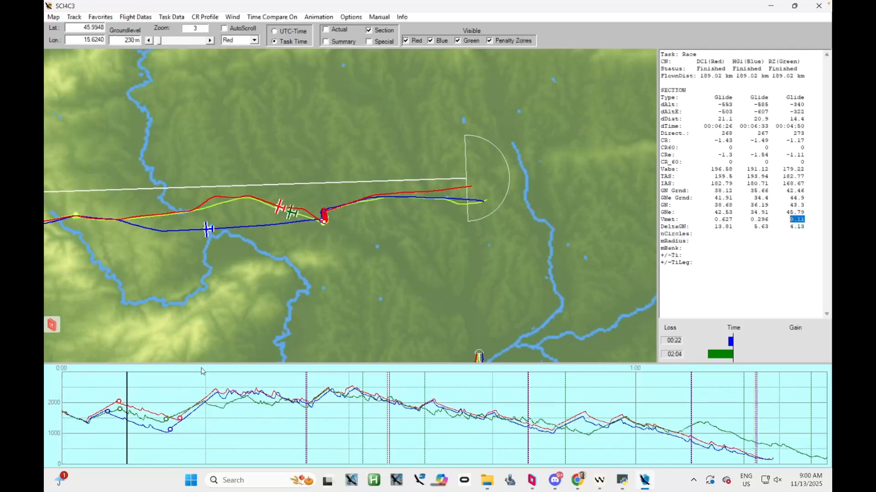
left_click_drag(239, 222, 242, 371)
left_click_drag(126, 439, 184, 438)
left_click_drag(156, 270, 351, 288)
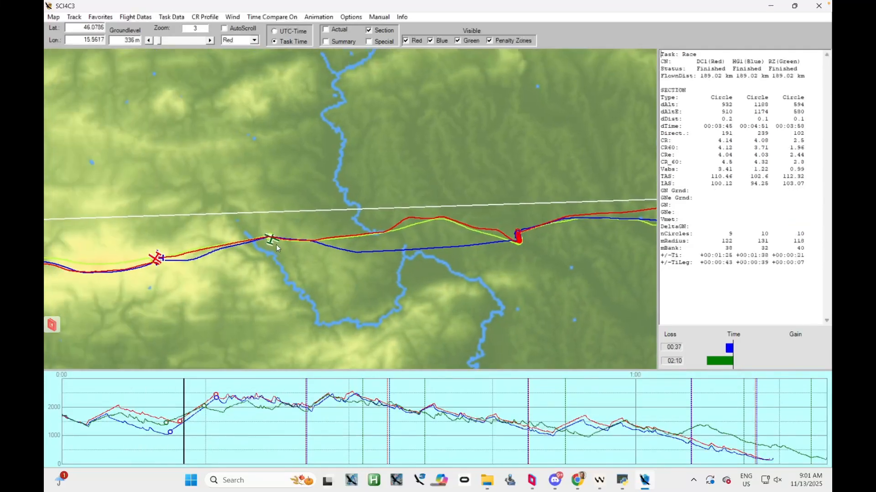
mouse_move(185, 445)
left_mouse_down()
mouse_move(164, 446)
mouse_move(174, 447)
left_mouse_up()
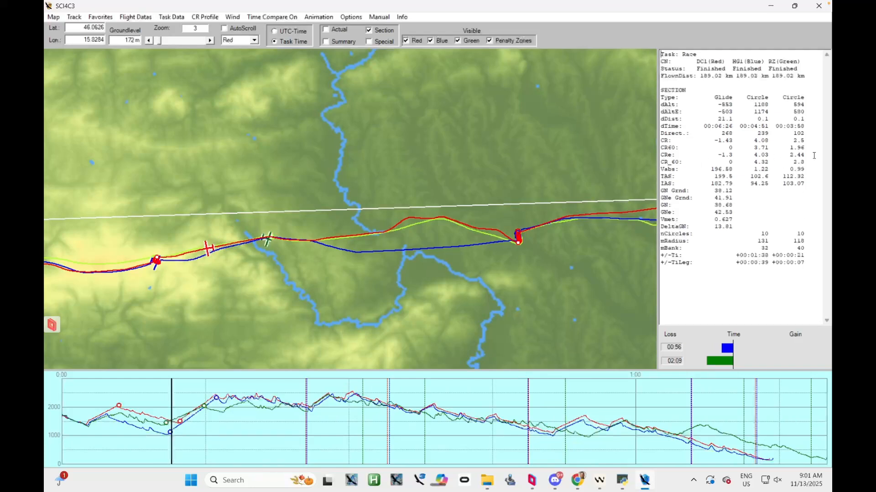
Compare the CRe values of the blue and green flights in the second climb, and check the green flight's +/-Ti value
left_click_drag(801, 156, 790, 155)
left_click_drag(755, 154, 769, 155)
left_click_drag(173, 248, 162, 251)
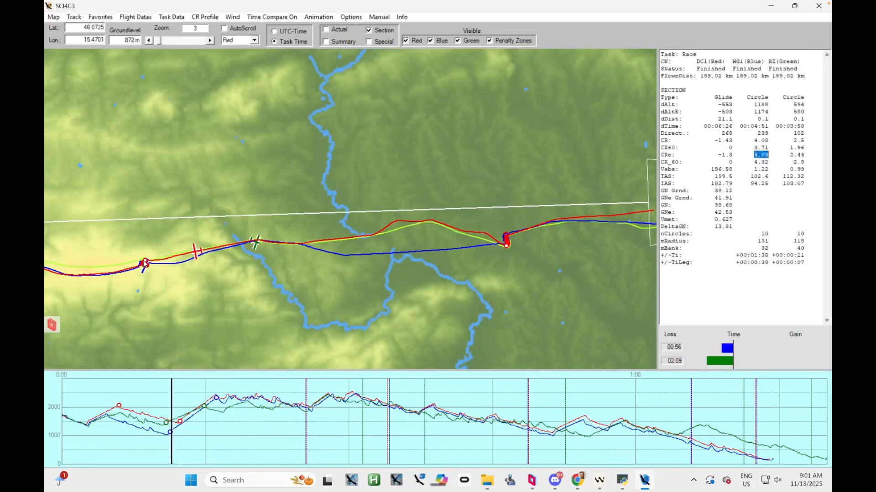
left_click(809, 152)
left_click_drag(805, 255, 772, 255)
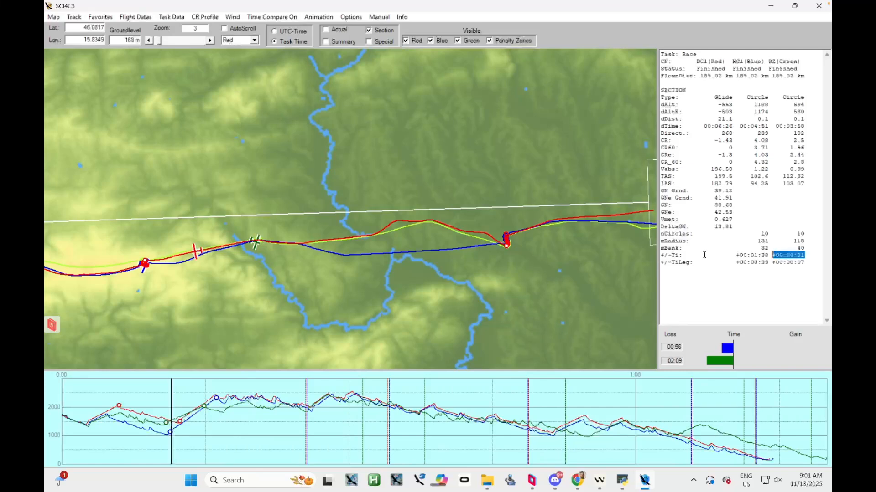
Compare the +/-Ti values of the green and blue flights in the second climb, and check the blue flight's CRe value
left_click(662, 256)
left_click(663, 255)
left_click_drag(806, 256, 774, 256)
left_click_drag(805, 256, 772, 256)
left_click(757, 147)
double_click(765, 155)
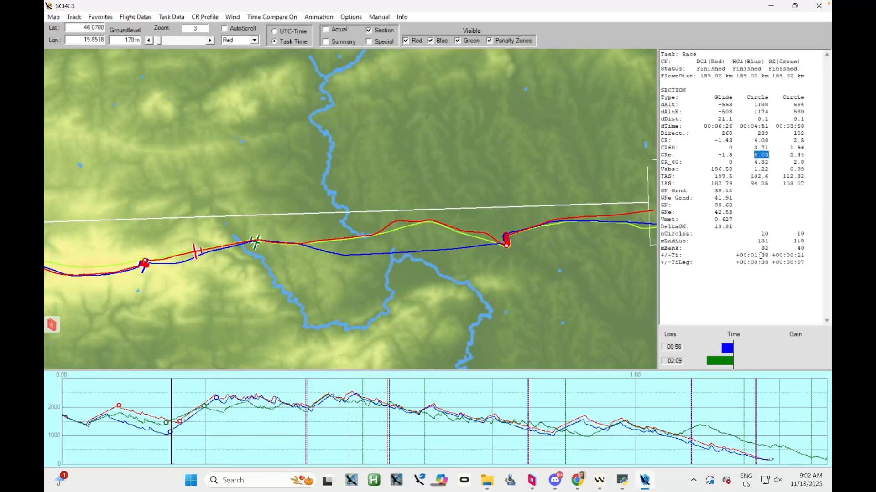
left_click_drag(769, 255, 736, 256)
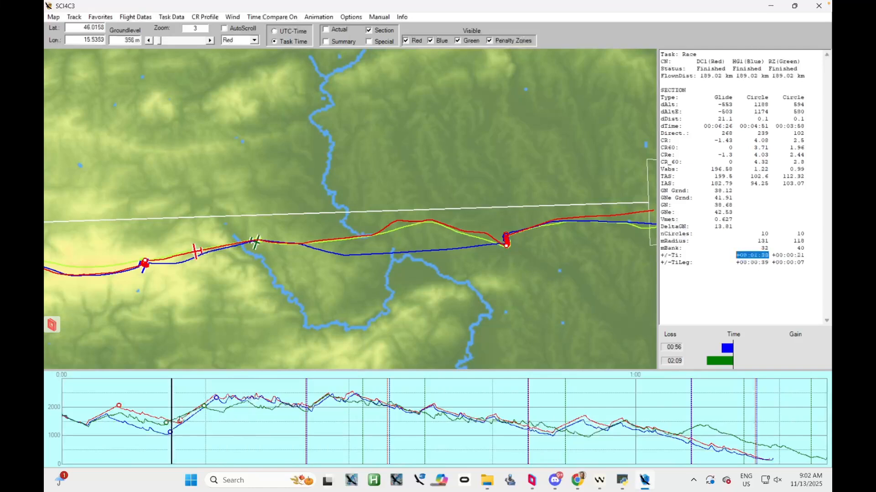
Place the barogram cursor within the red and blue flights' second climb and compare their CRe values
left_click_drag(168, 456, 233, 430)
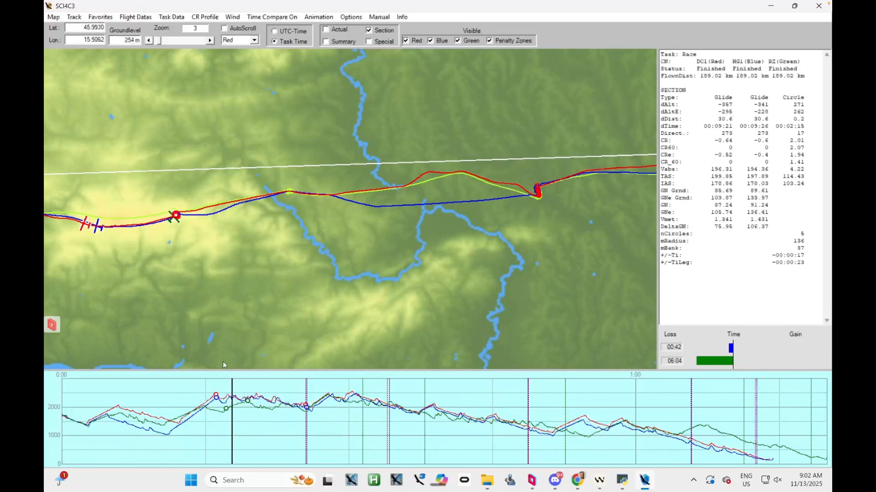
left_click_drag(232, 439, 198, 436)
left_click_drag(772, 155, 701, 155)
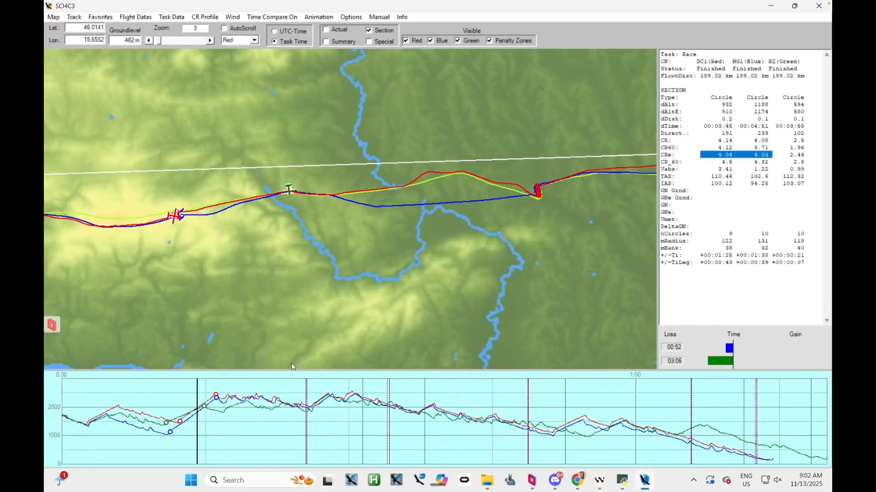
Place the barogram cursor in the green flight's next climb and enlarge the map to zoom 25.7 around the shared thermal
left_click_drag(194, 436, 234, 436)
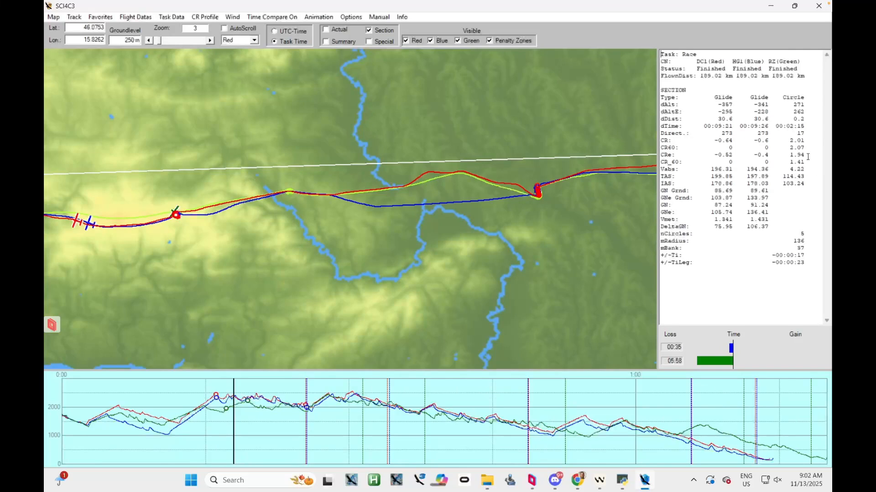
left_click_drag(175, 140, 192, 158)
left_click(211, 41)
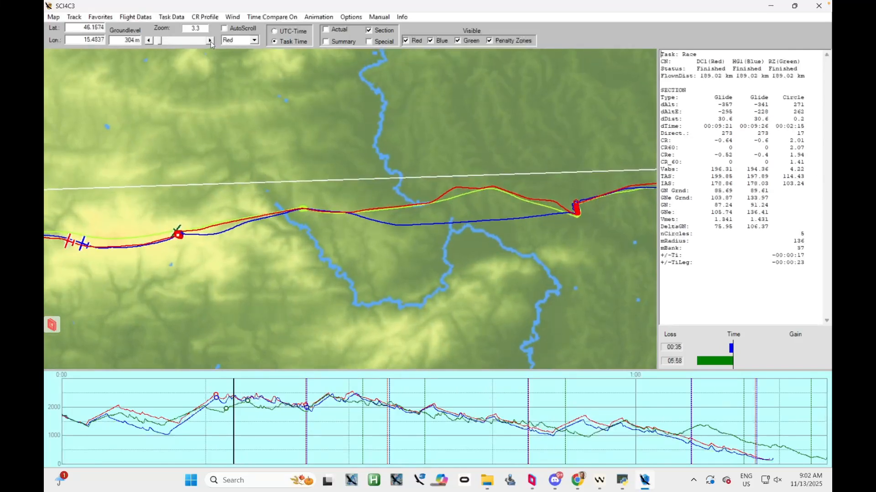
left_click_drag(117, 281, 373, 204)
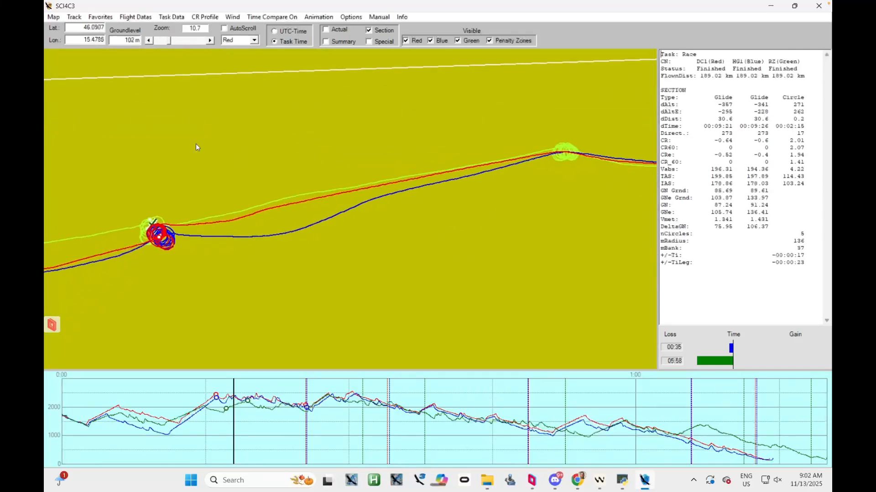
left_click_drag(194, 100, 230, 50)
left_click(210, 41)
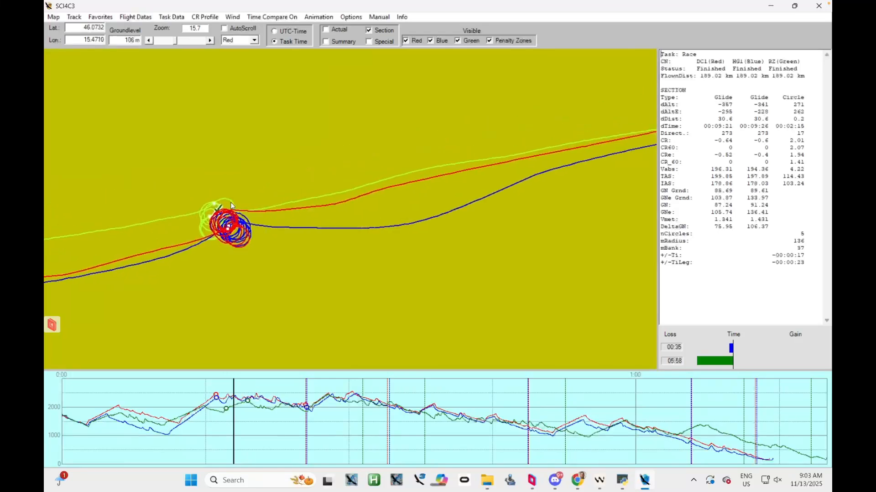
left_click(210, 41)
left_click_drag(143, 192, 234, 150)
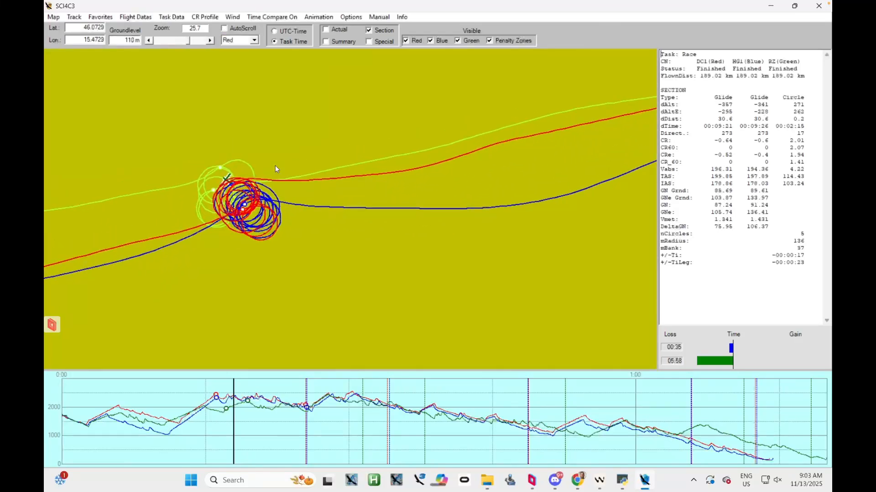
Enlarge the map to zoom 34.7 and advance the cursor through the green flight's climb to examine its circles beside the red and blue ones
left_click_drag(250, 95, 255, 114)
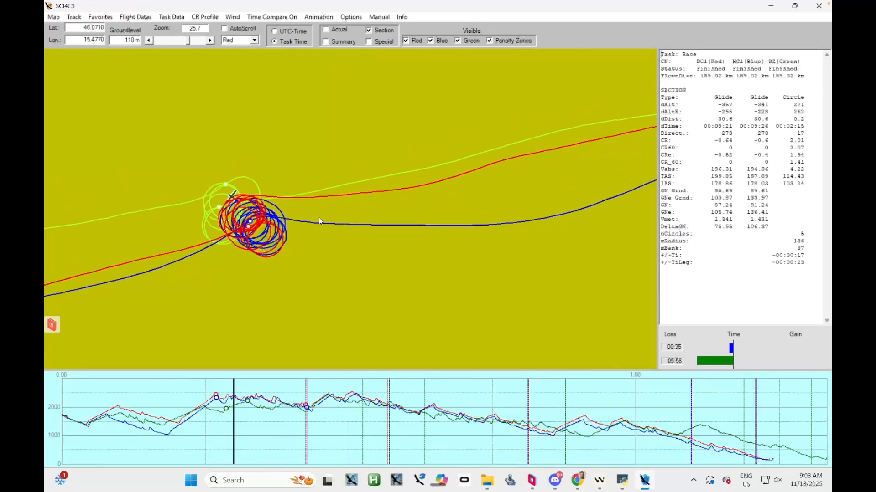
scroll(270, 215, "up", 4)
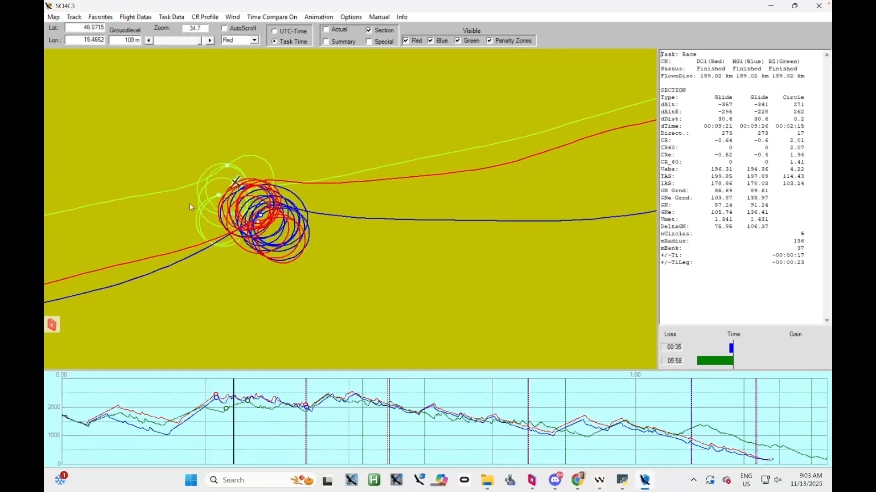
left_click_drag(190, 204, 215, 207)
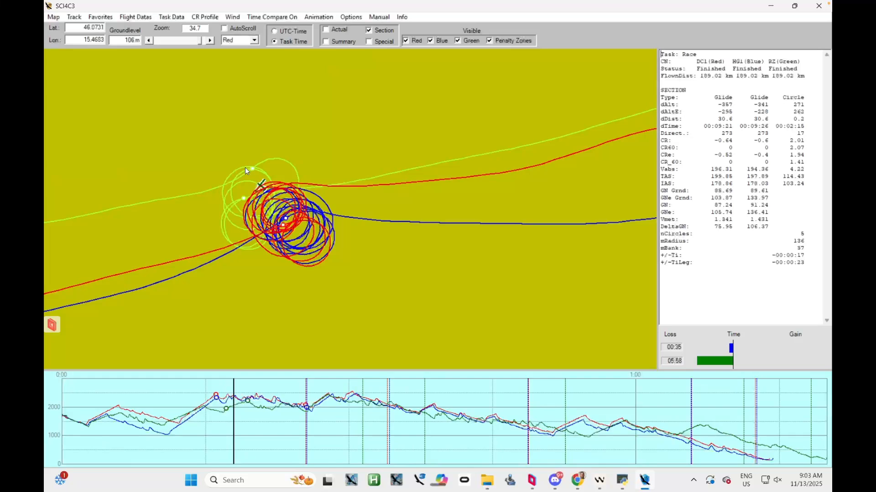
left_click_drag(234, 440, 243, 439)
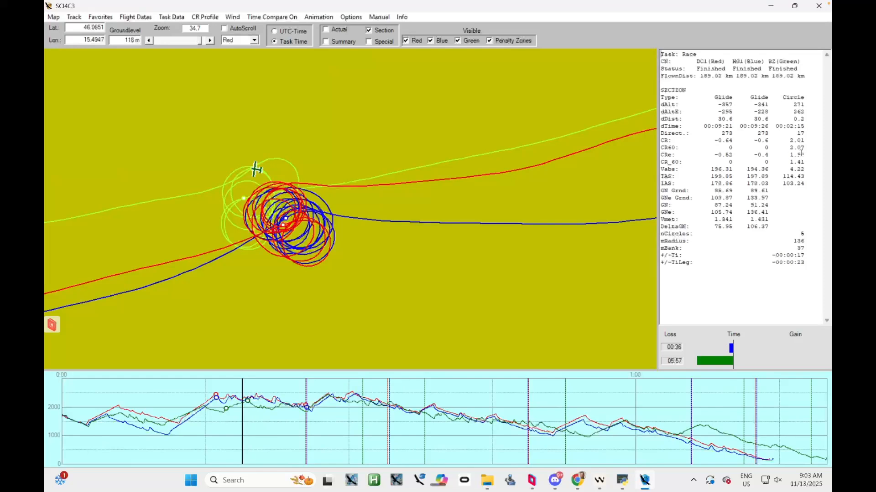
left_click_drag(260, 225, 336, 212)
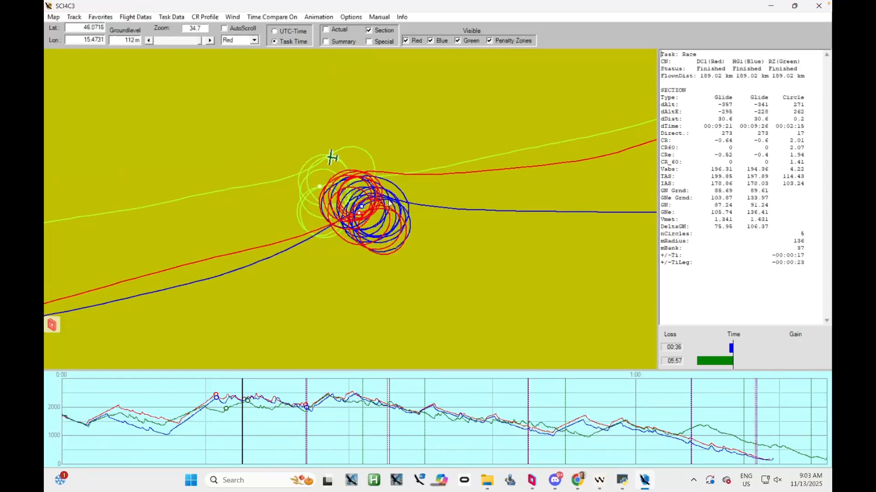
Reset the map zoom to 1.1 and bring the whole first leg and first turnpoint into view
left_click(196, 40)
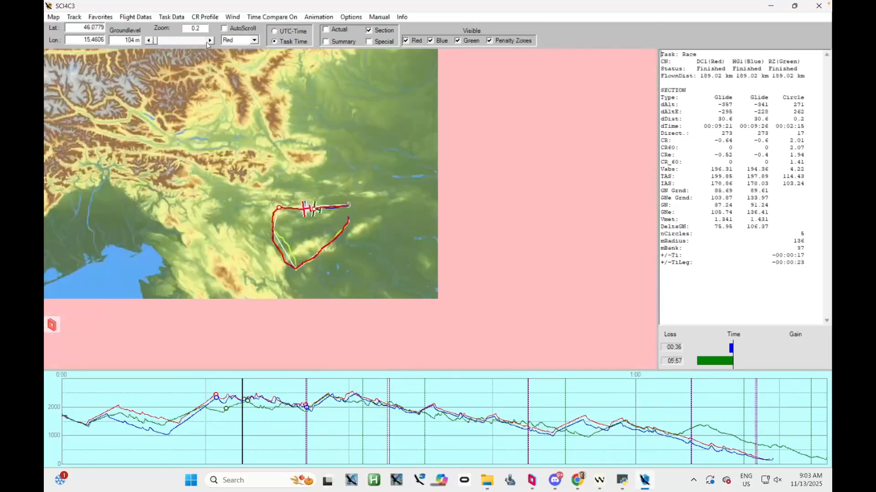
scroll(198, 46, "up", 6)
left_click_drag(167, 274, 396, 232)
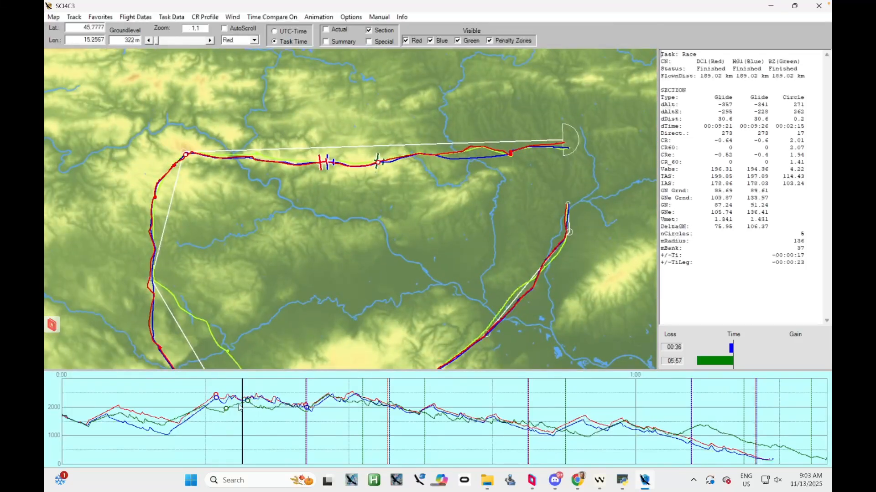
Place the barogram cursor in the climb after the first turnpoint and check the green flight's CRe, +/-Ti and CR_60 values
left_click_drag(242, 435, 321, 436)
double_click(797, 155)
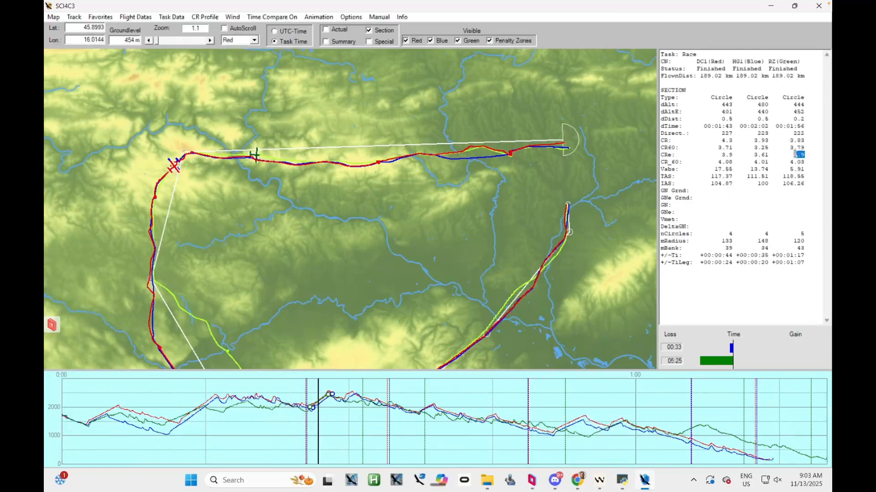
left_click(803, 233)
left_click_drag(804, 255, 770, 257)
left_click(779, 264)
left_click_drag(799, 145, 786, 162)
left_click(674, 160)
Return the barogram cursor to the green flight's weaker climb on the first leg and check its climb rates
left_click(317, 427)
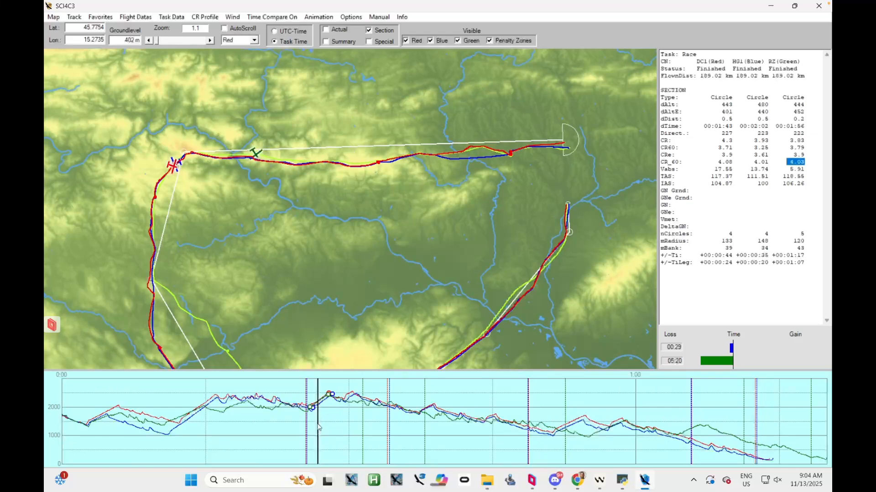
left_click(233, 424)
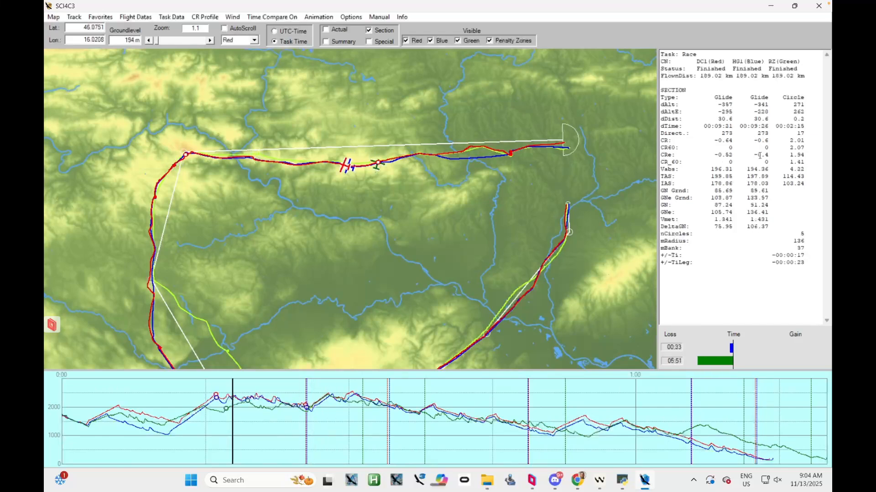
left_click_drag(805, 161, 790, 162)
Move the barogram cursor back and forth through the glides around the second turnpoint, following the gliders on the map to compare their section statistics
left_click_drag(238, 432, 437, 426)
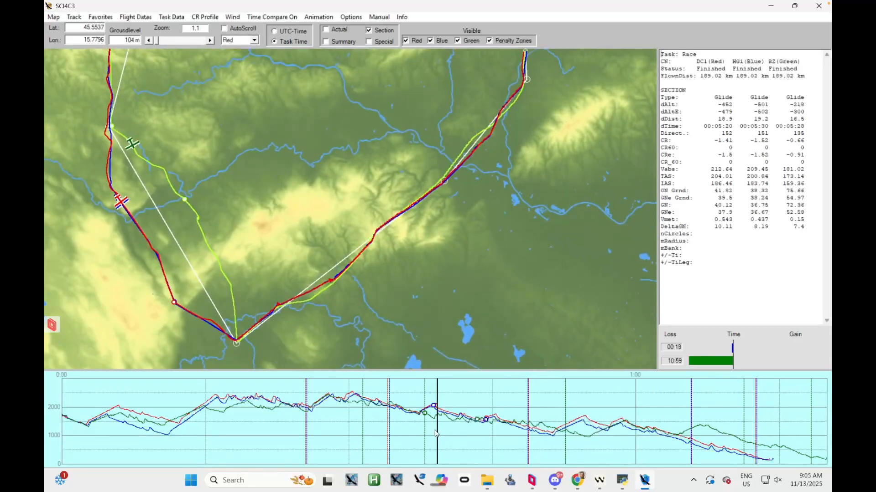
left_click_drag(438, 430, 417, 430)
left_click_drag(155, 70, 177, 179)
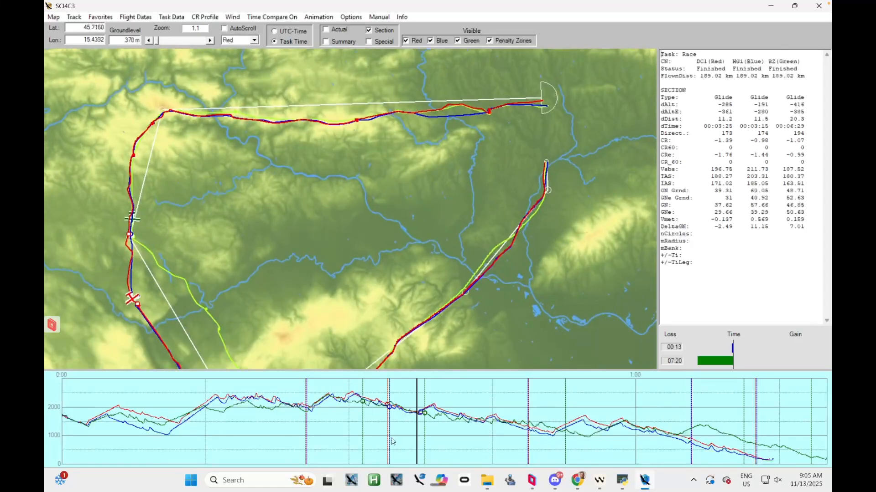
left_click_drag(416, 440, 357, 438)
left_click_drag(356, 435, 411, 437)
left_click_drag(342, 301, 329, 264)
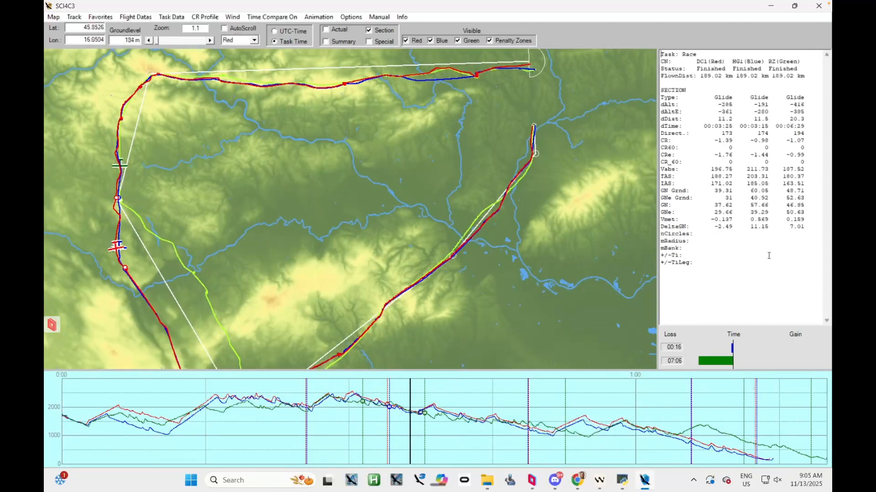
Advance the barogram cursor through the glides to the southern turnpoint, where green takes a different route, and compare the Vmet values
left_click_drag(407, 437, 440, 435)
left_click_drag(249, 305, 252, 213)
left_click(440, 433)
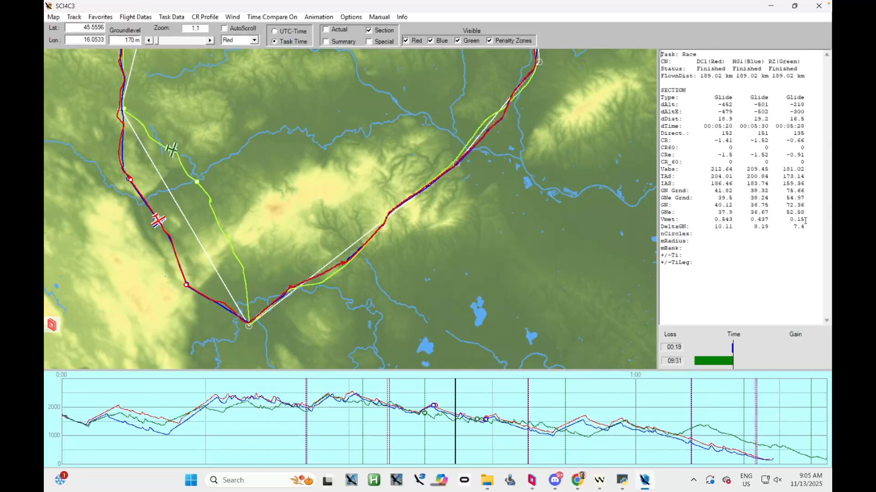
left_click_drag(451, 419, 519, 439)
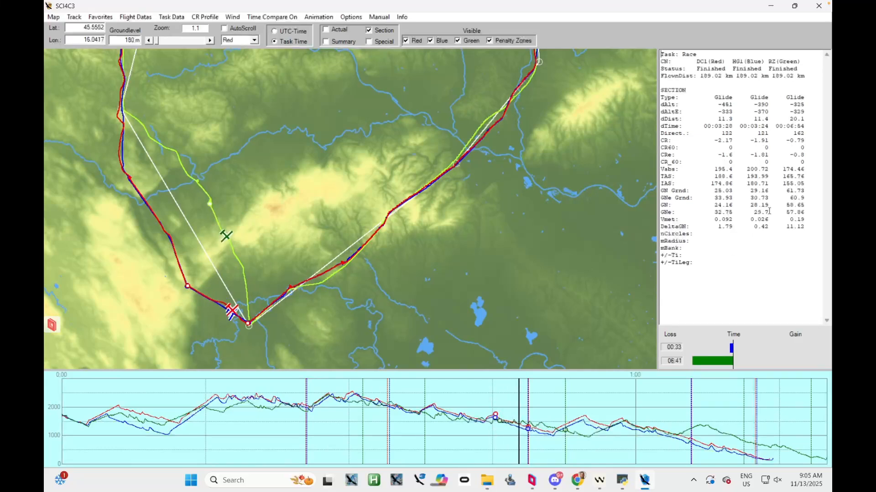
left_click_drag(520, 448, 528, 445)
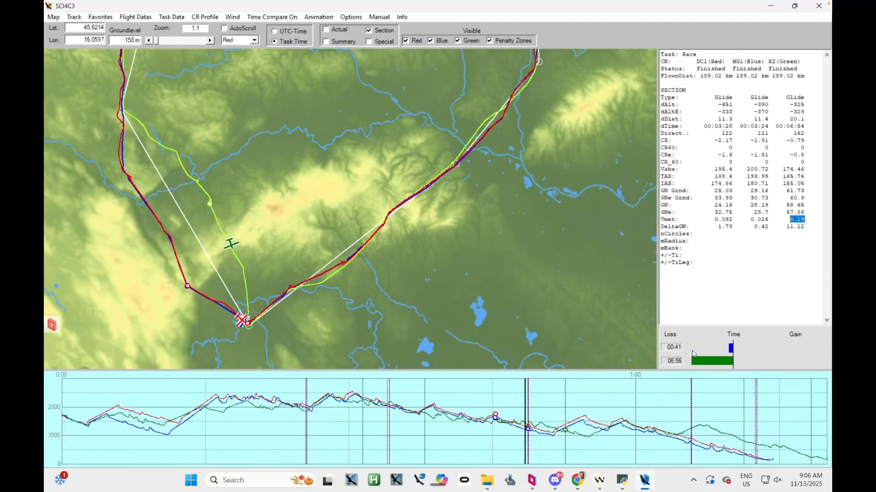
Place the barogram cursor in the red and blue flights' climb after the southern turnpoint and compare their CRe values
left_click_drag(534, 443, 600, 445)
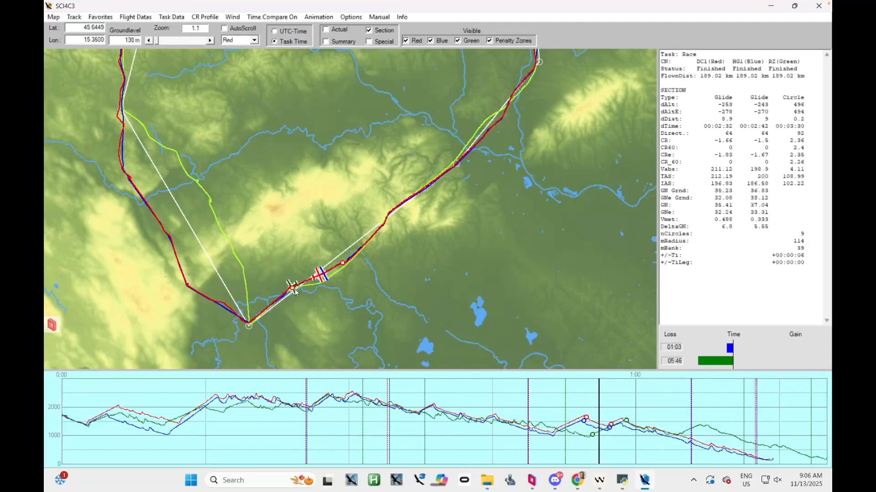
left_click_drag(594, 429, 570, 436)
left_click_drag(769, 154, 710, 155)
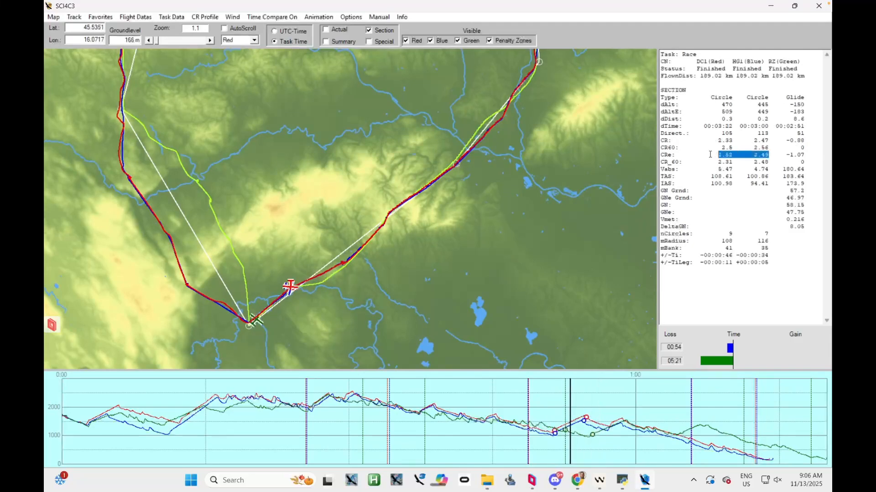
Move the barogram cursor to the green flight's climb after the southern turnpoint and check its climb rate and mBank values
left_click_drag(571, 446, 601, 444)
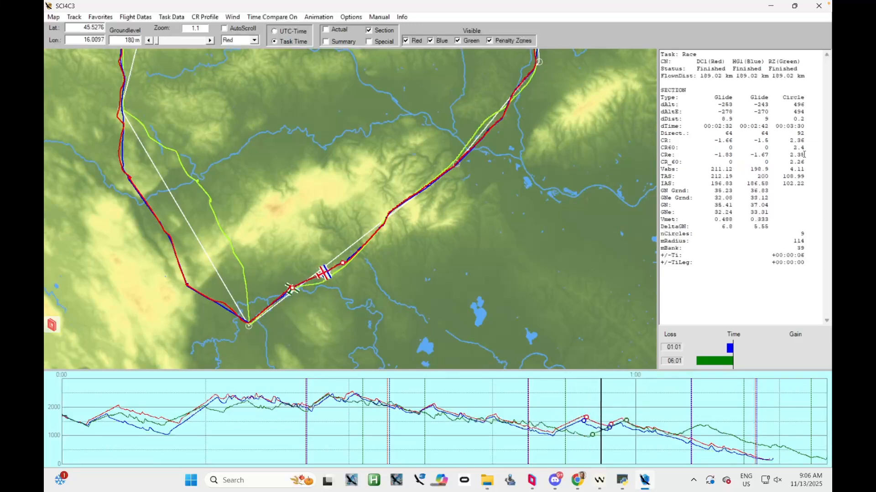
left_click(804, 191)
left_click_drag(804, 248, 794, 247)
Advance the barogram cursor past the green flight's last climb into the final glide and compare the three flights' Vmet values
left_click_drag(601, 447, 690, 444)
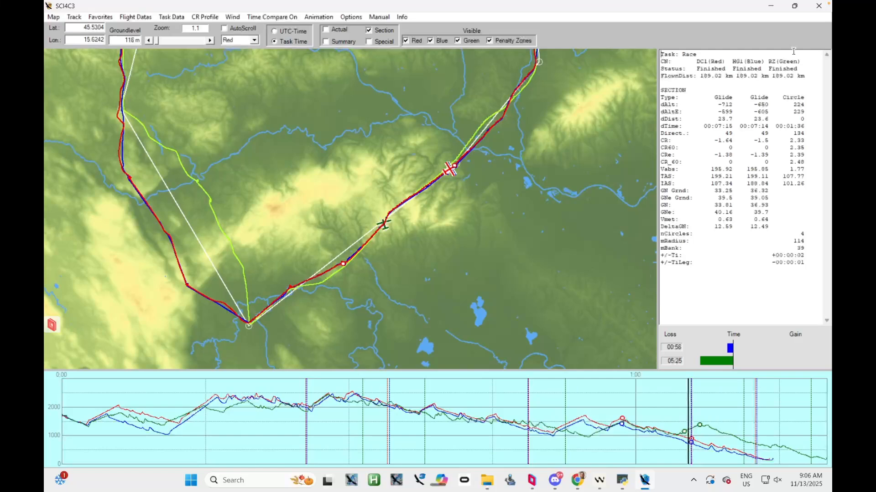
left_click_drag(552, 277, 525, 316)
mouse_move(690, 443)
left_mouse_down()
mouse_move(702, 444)
mouse_move(627, 444)
mouse_move(701, 441)
left_mouse_up()
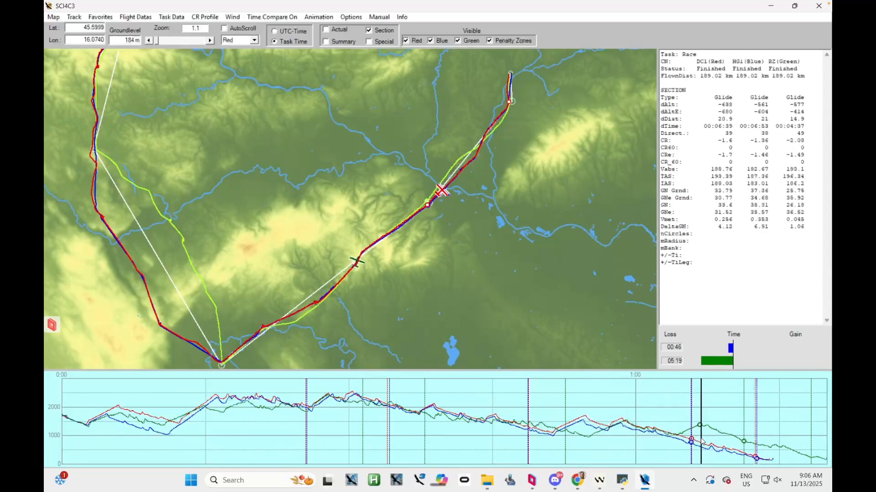
left_click_drag(533, 202, 514, 220)
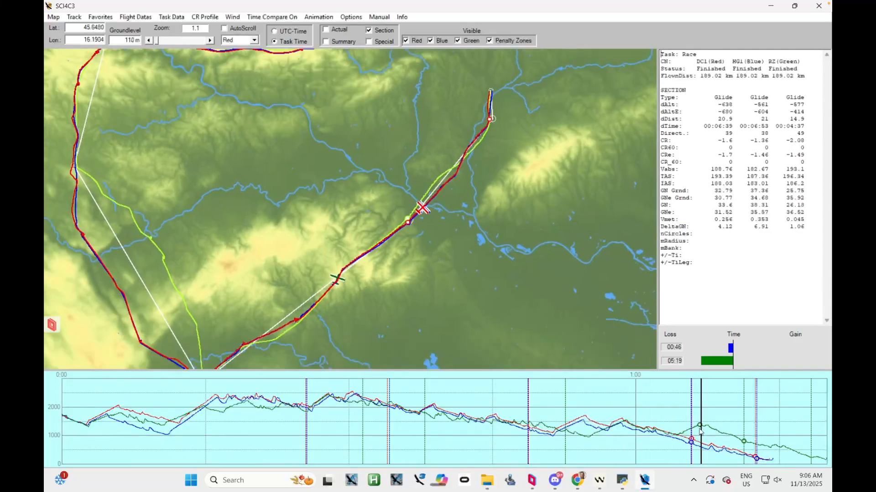
left_click_drag(701, 431, 734, 440)
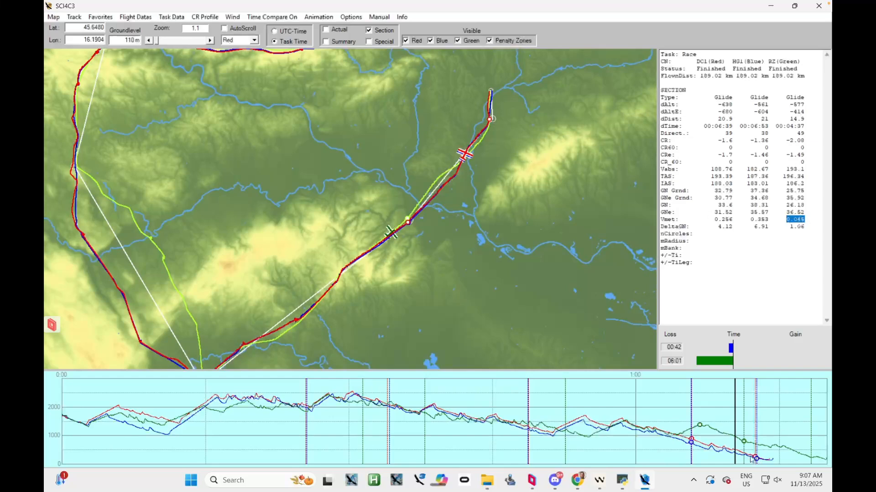
Advance the barogram cursor through the final glide to just before the red and blue flights' finish and compare the section values
left_click(733, 421)
left_click_drag(735, 424, 760, 431)
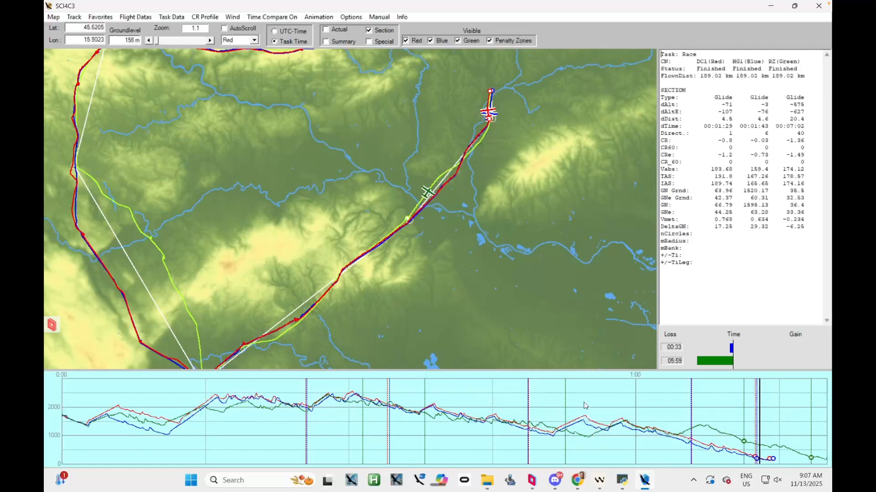
Place the barogram cursor in the green flight's last climb and zoom the map to 29.7 with AutoScroll following Green
left_click(690, 420)
left_click_drag(275, 193, 275, 146)
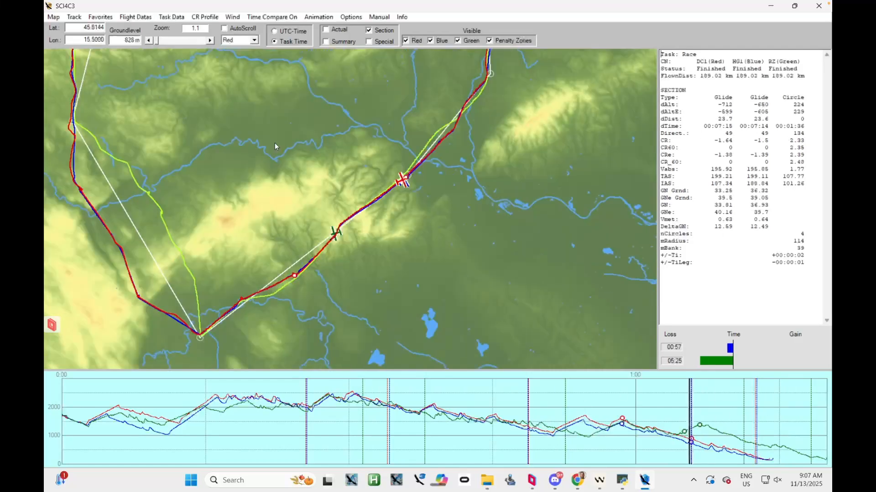
left_click(210, 40)
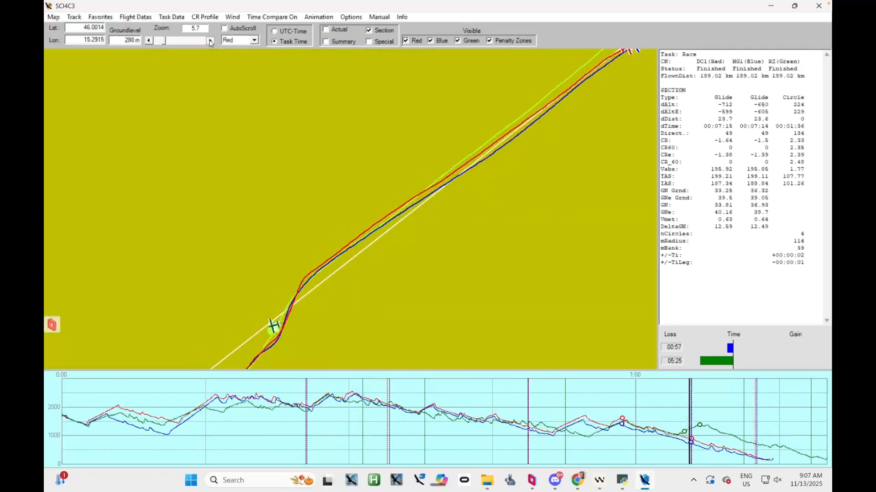
left_click_drag(273, 238, 302, 168)
left_click(210, 40)
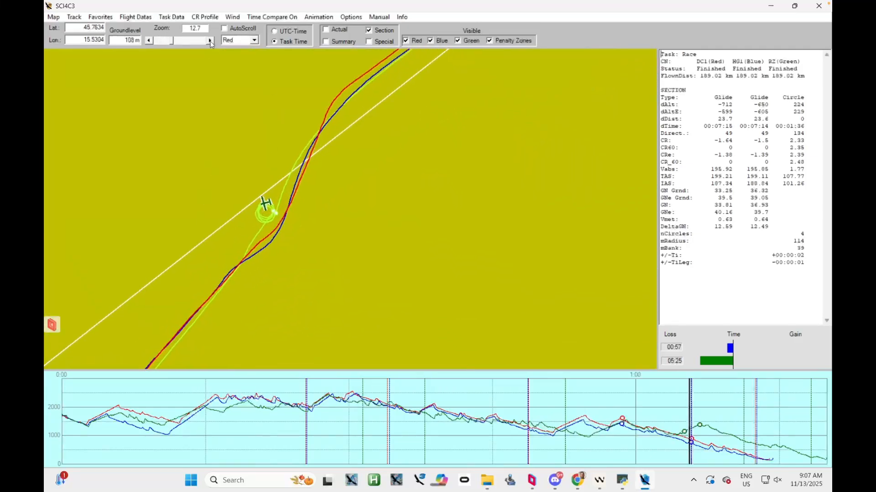
left_click(254, 40)
left_click(224, 29)
left_click(210, 40)
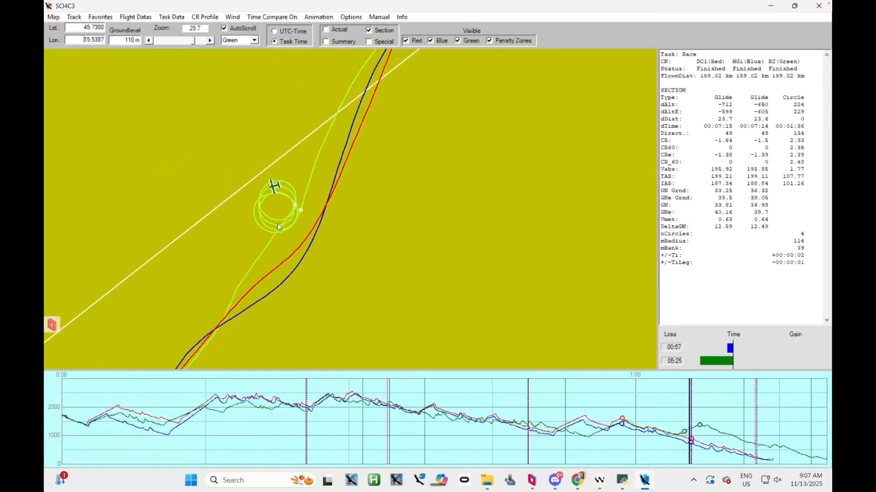
Compare the circling tracks in the climb after the southern turnpoint and an earlier high-altitude climb, then return the cursor to green's last climb
left_click_drag(688, 430, 604, 428)
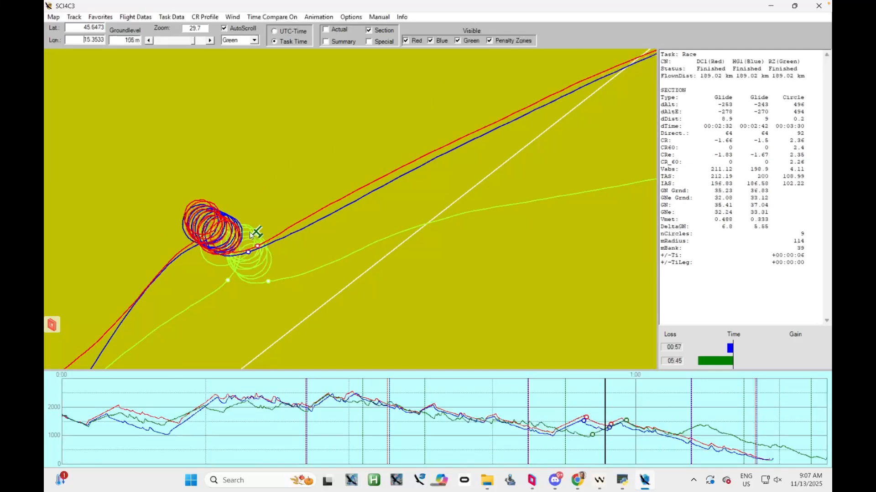
left_click_drag(602, 441, 322, 428)
left_click_drag(537, 234, 445, 286)
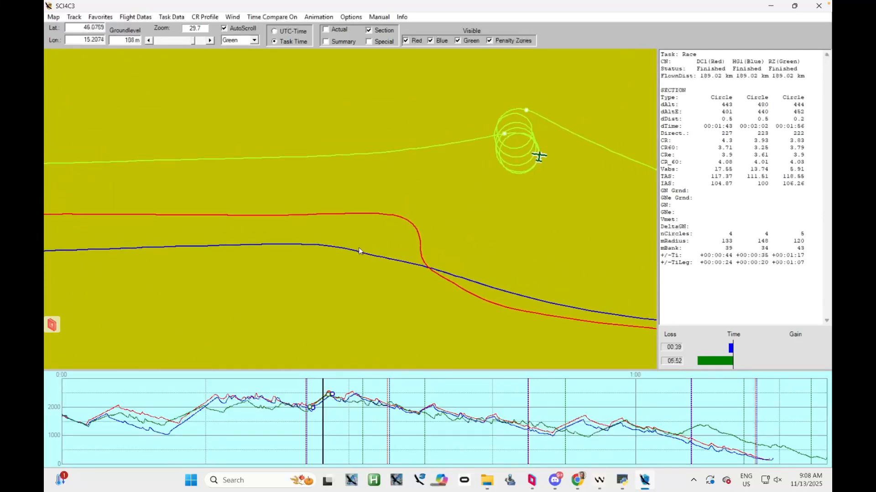
left_click_drag(344, 265, 411, 220)
left_click_drag(325, 425, 691, 422)
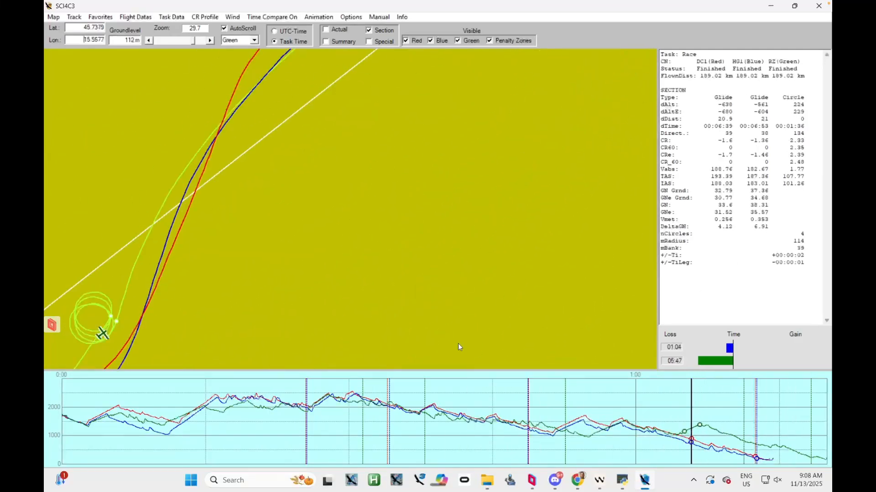